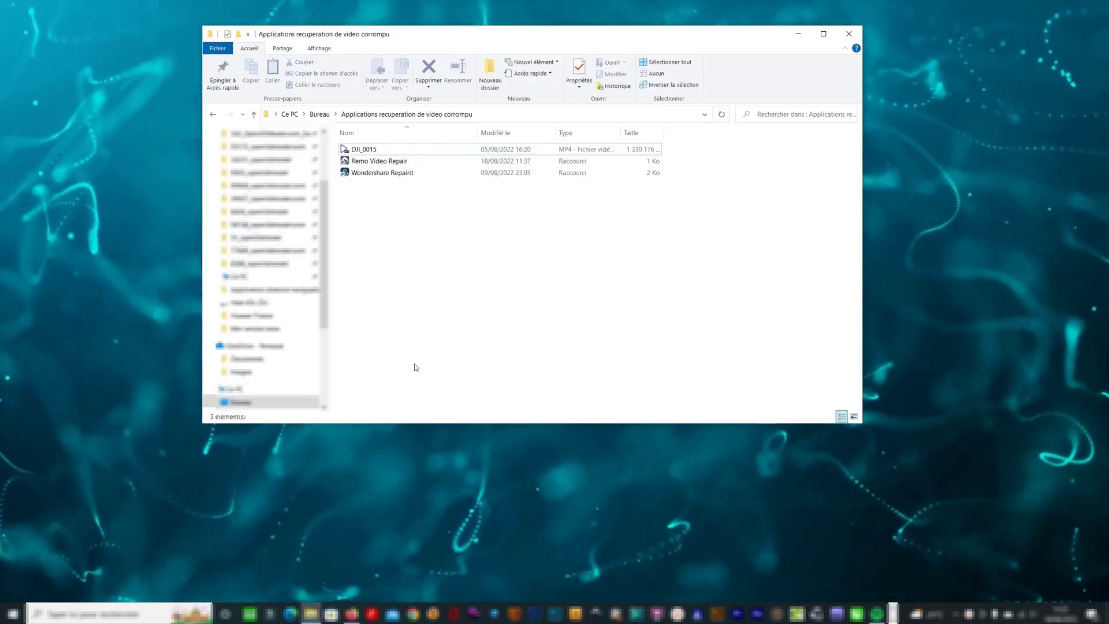
Step: Launch Remo Video Repair from the folder containing the DJI_0015 video
double_click(368, 151)
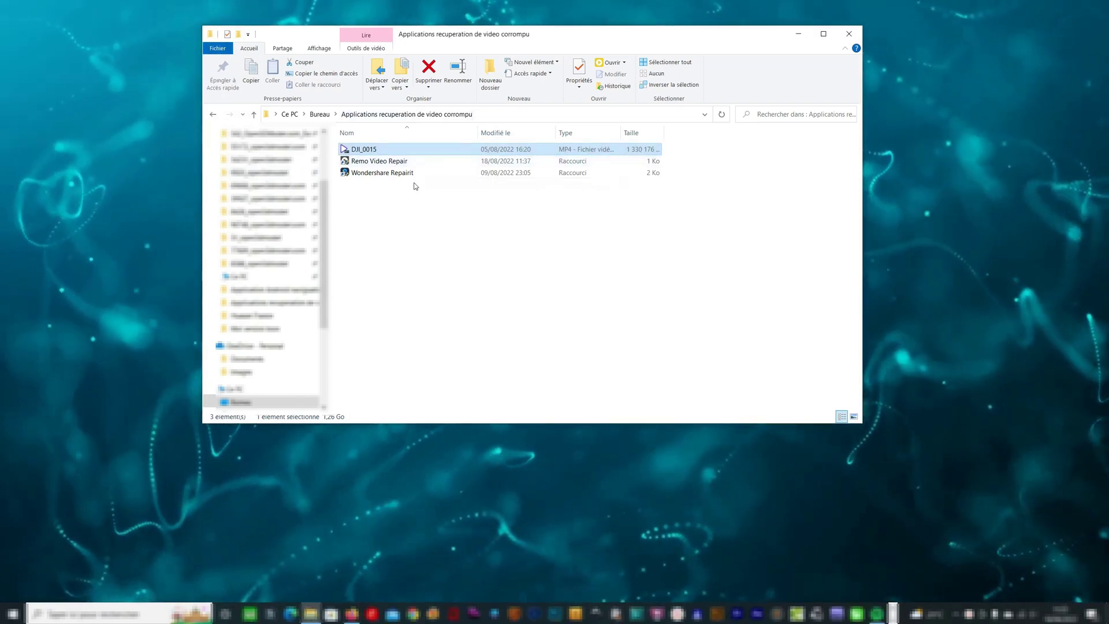
left_click(373, 163)
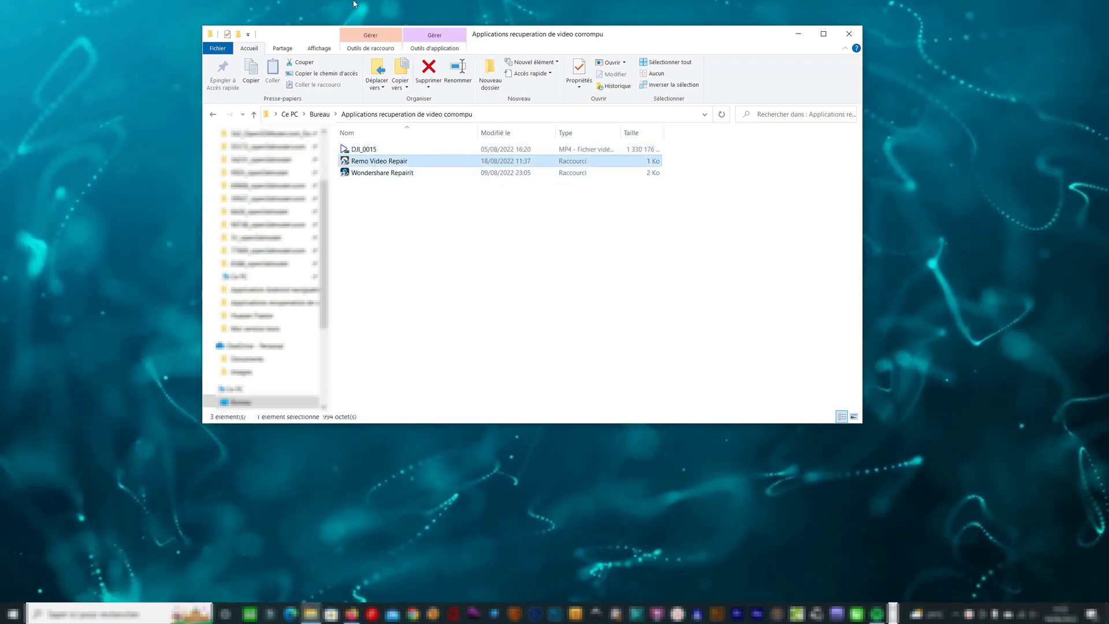
key("Return")
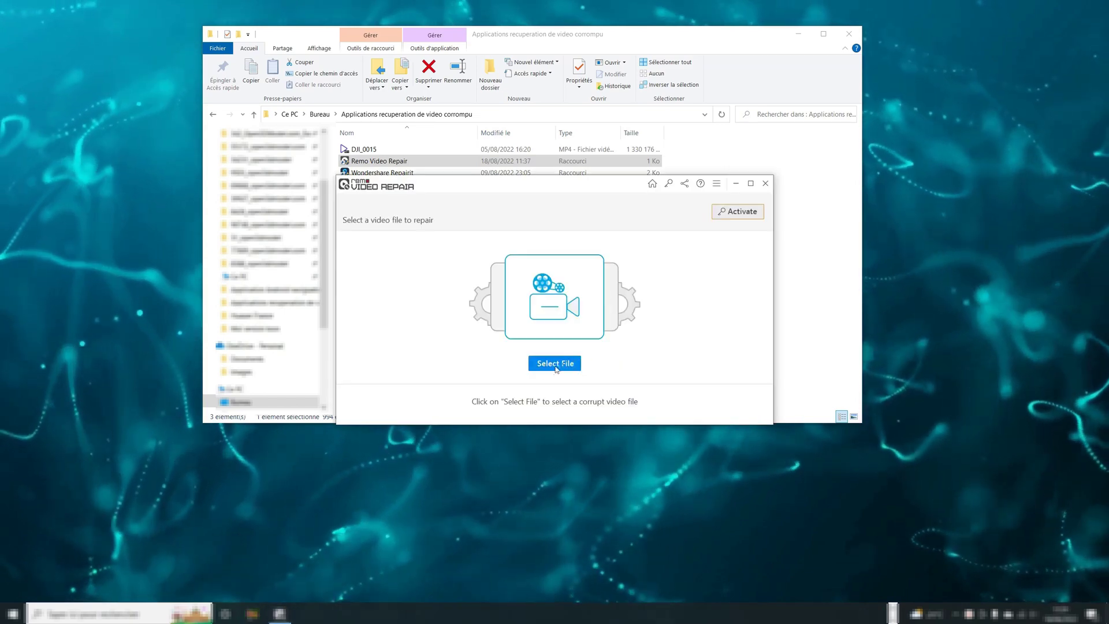
Step: Choose DJI_0015 from the desktop folder "Applications recuperation de video corrompu" as the corrupt video to repair
left_click(563, 362)
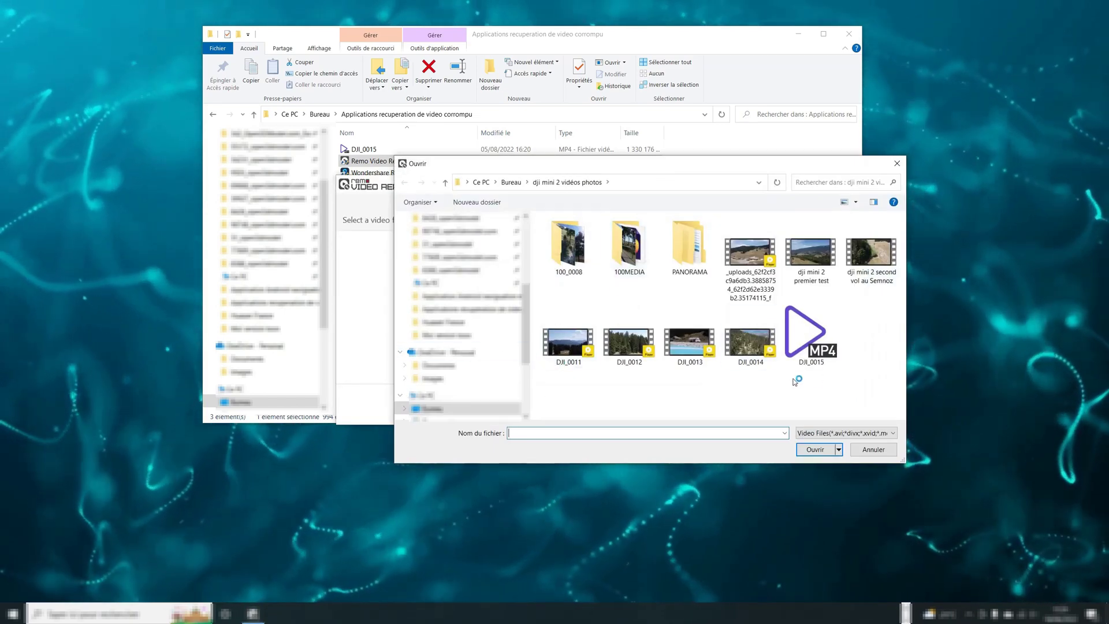
scroll(442, 251, "up", 10)
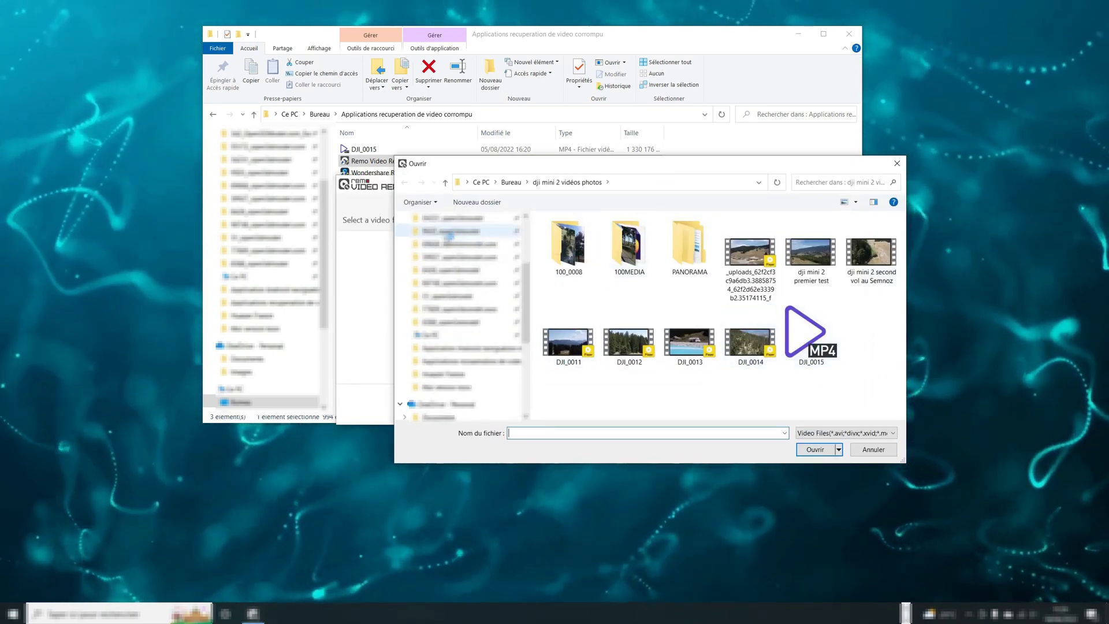
left_click(443, 252)
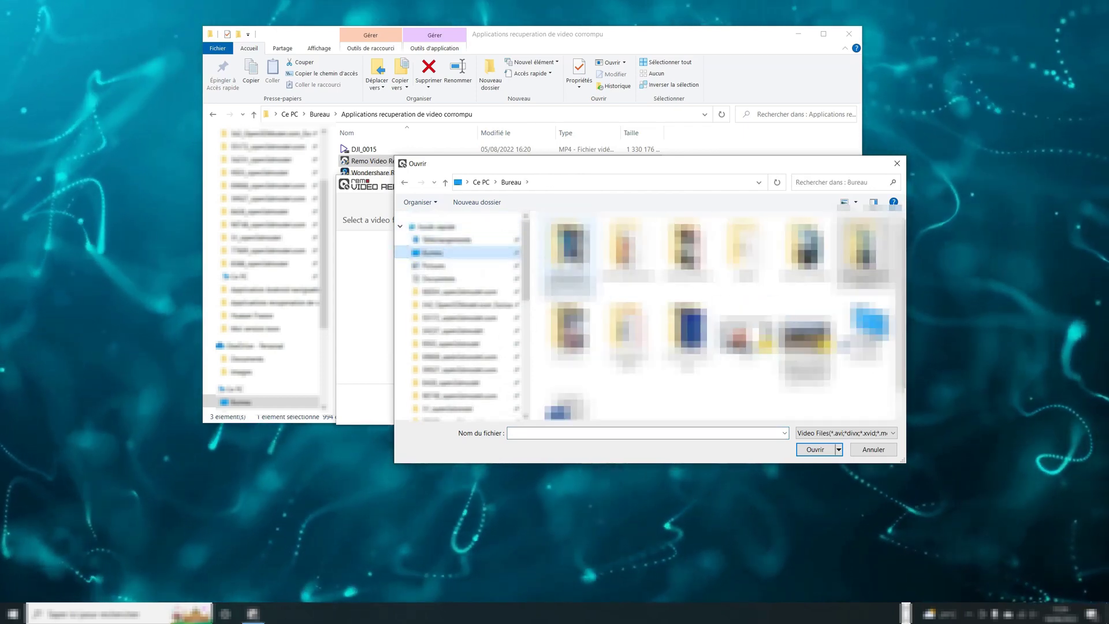
double_click(865, 254)
left_click(569, 247)
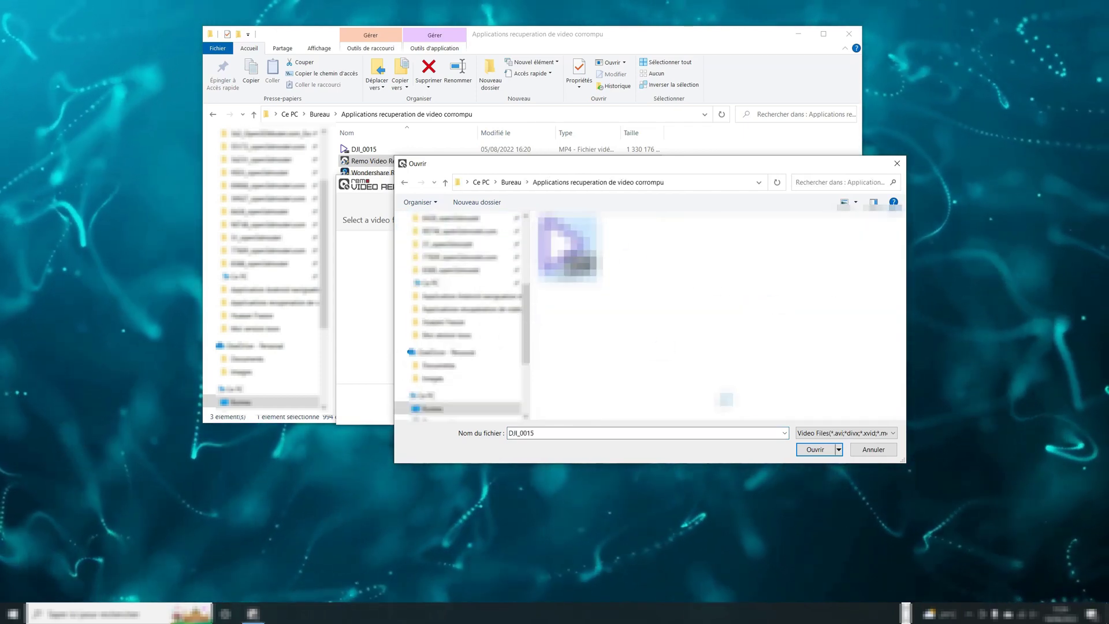
left_click(816, 450)
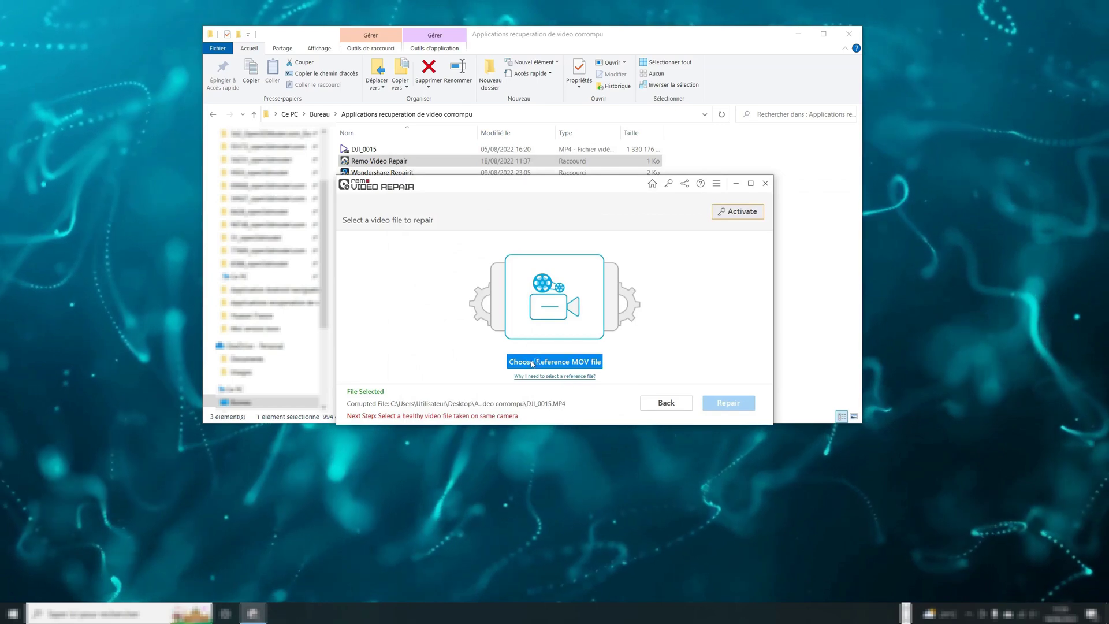
Step: Set DJI_0015.MP4 from the same folder as the healthy reference file and start the repair
left_click(583, 362)
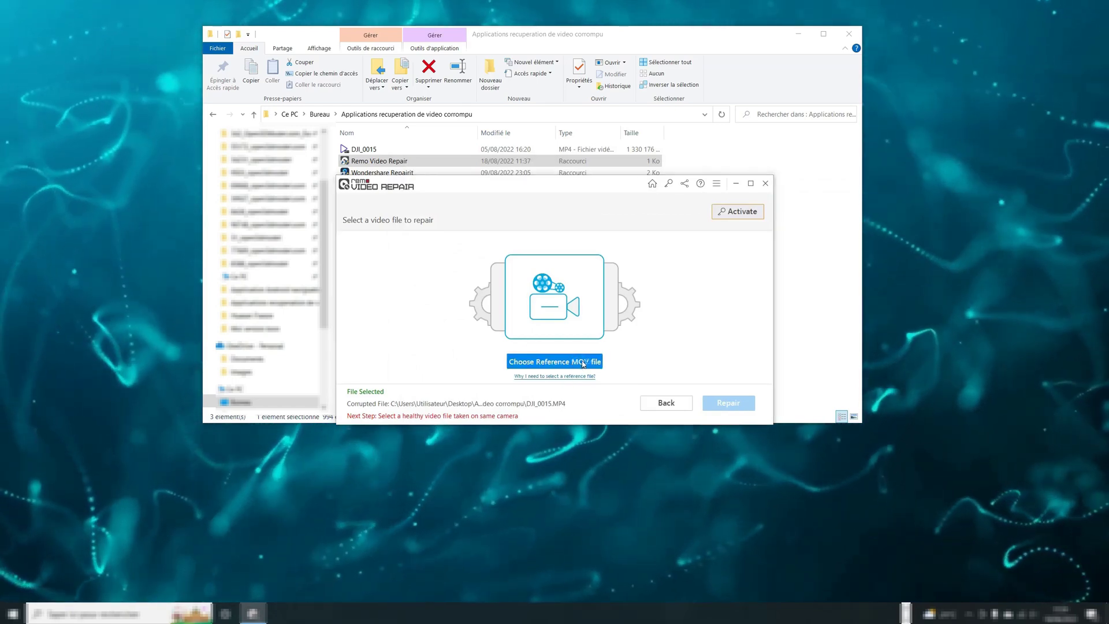
left_click(812, 450)
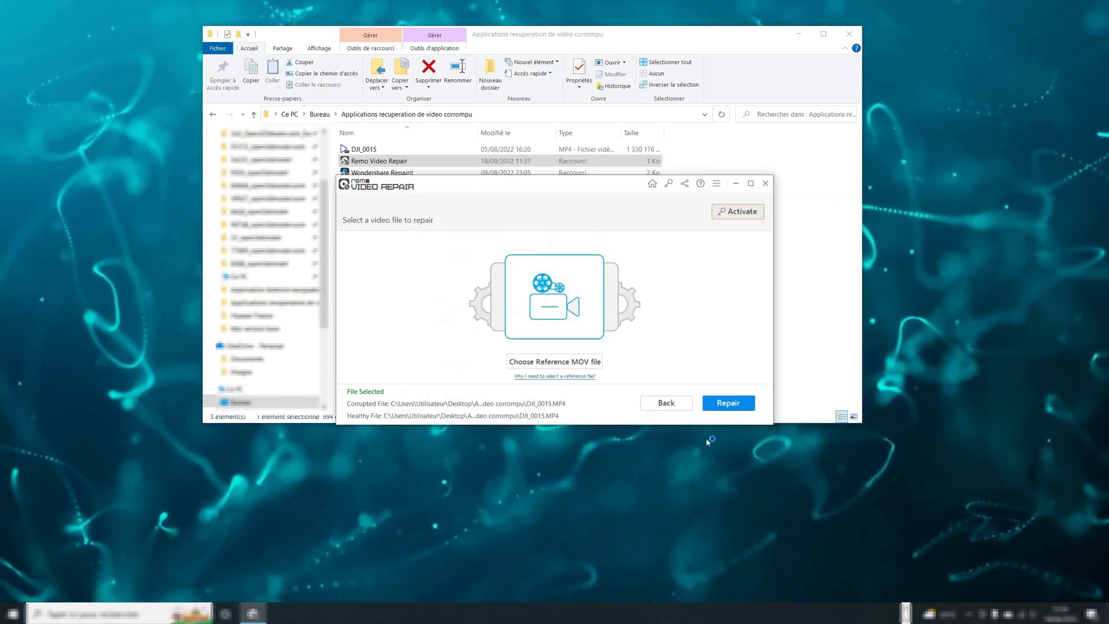
left_click(726, 402)
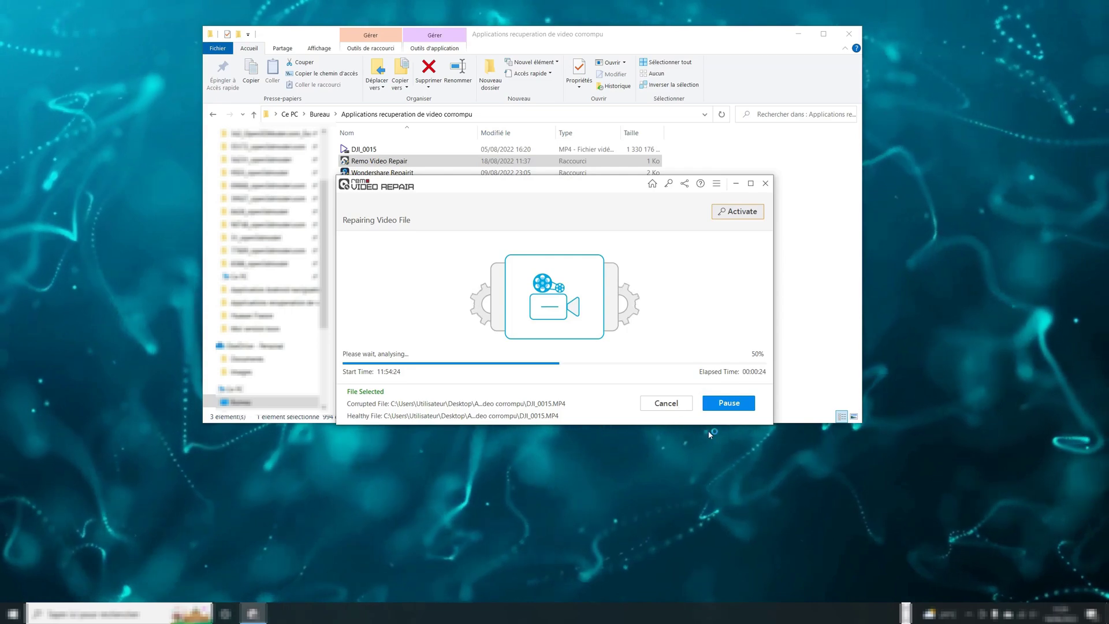
Step: Stop the running repair process and exit Remo Video Repair
left_click(766, 184)
left_click(627, 349)
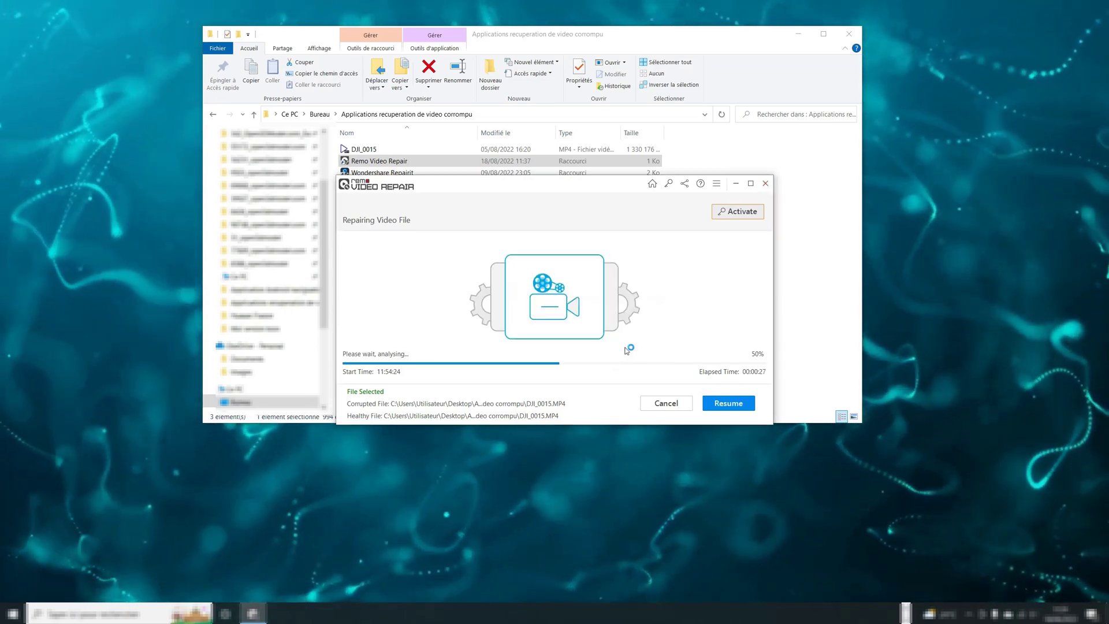
left_click(729, 402)
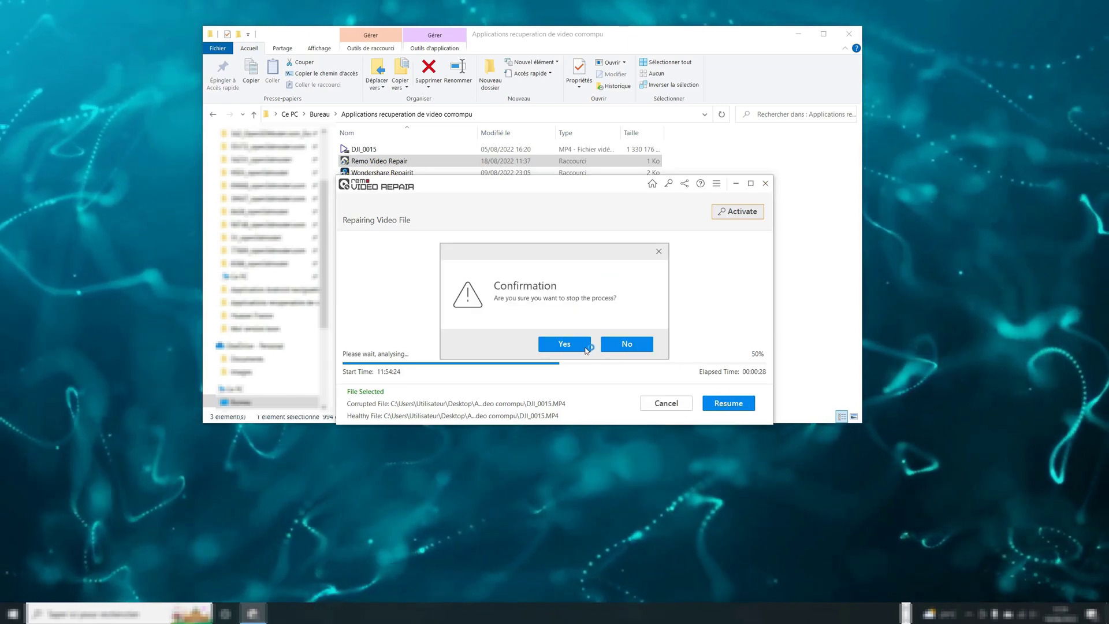
left_click(629, 342)
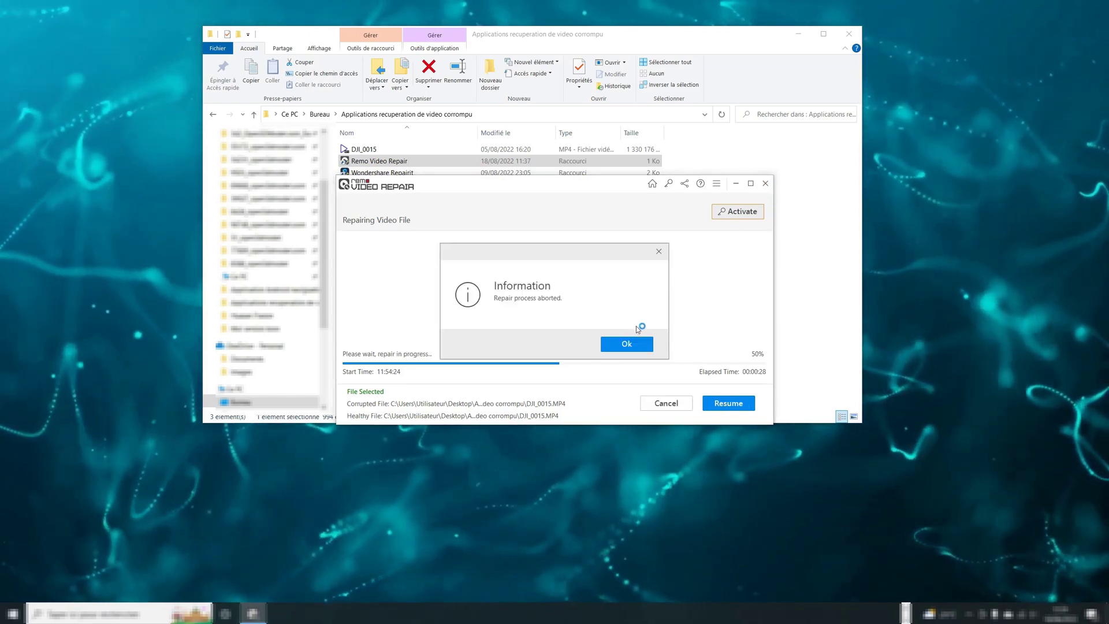
left_click(634, 342)
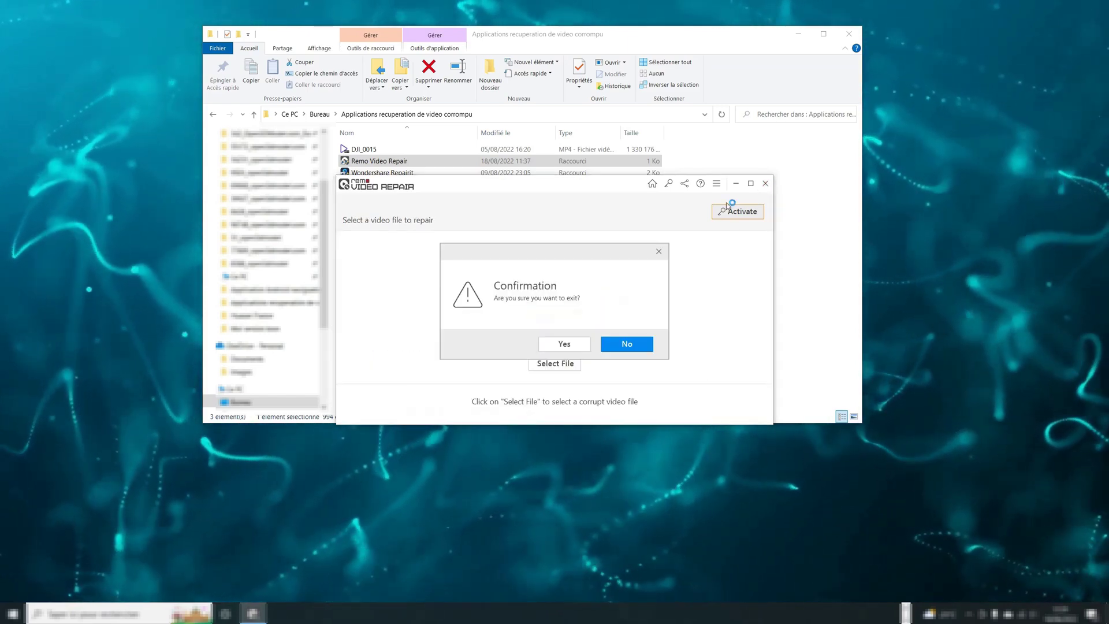
left_click(589, 345)
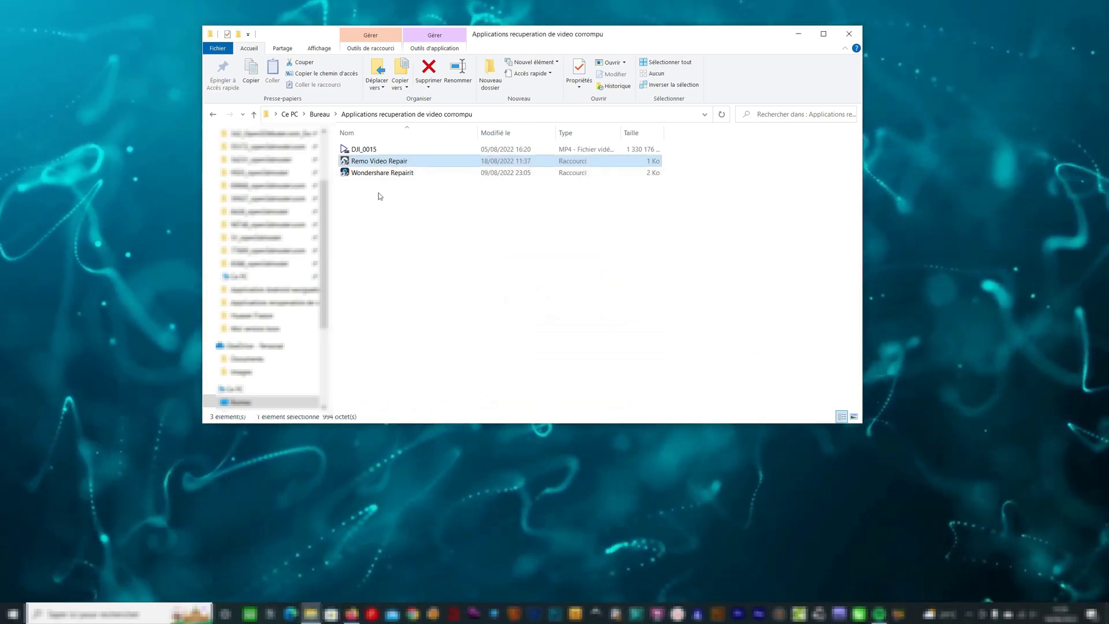
Step: Launch Wondershare Repairit and add DJI_0015 from the "Applications recuperation de video corrompu" desktop folder for video repair
left_click(378, 173)
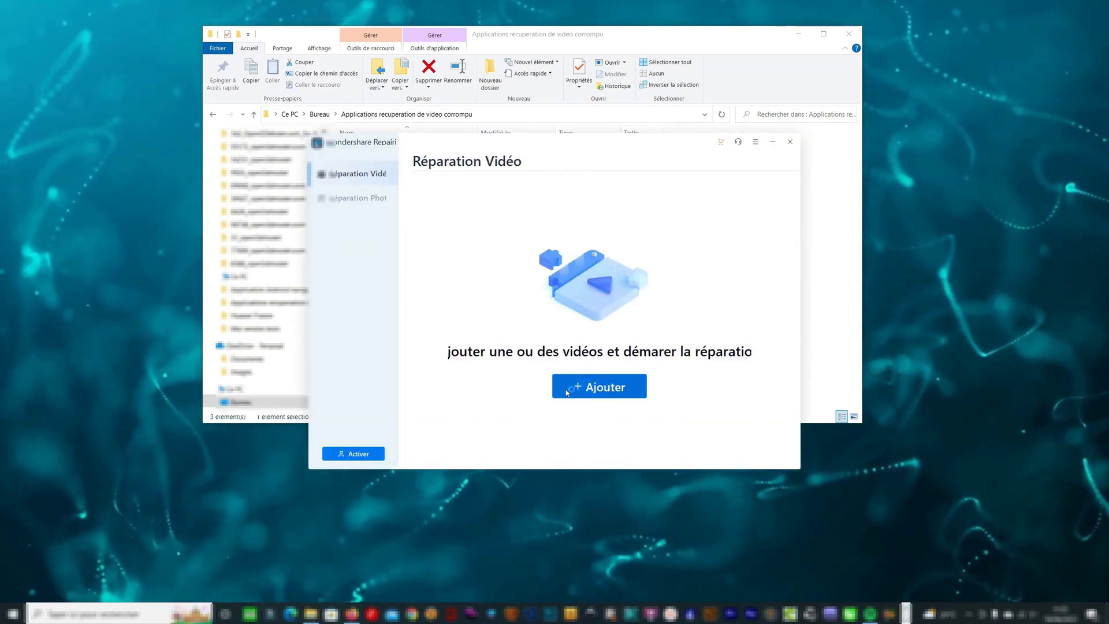
left_click(583, 388)
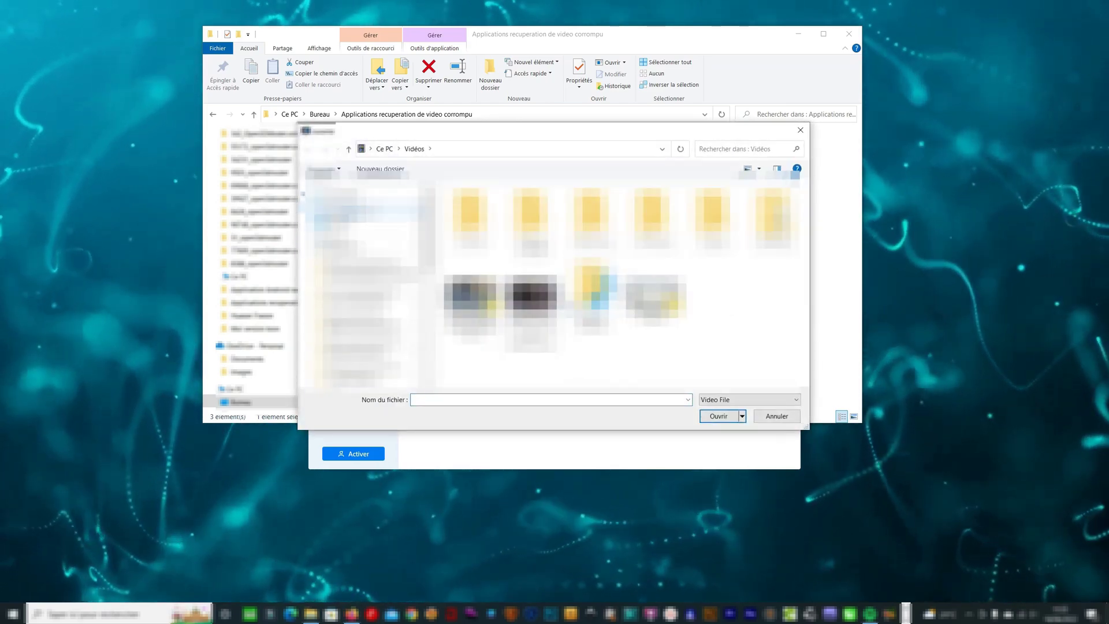
left_click(370, 223)
double_click(471, 213)
double_click(470, 211)
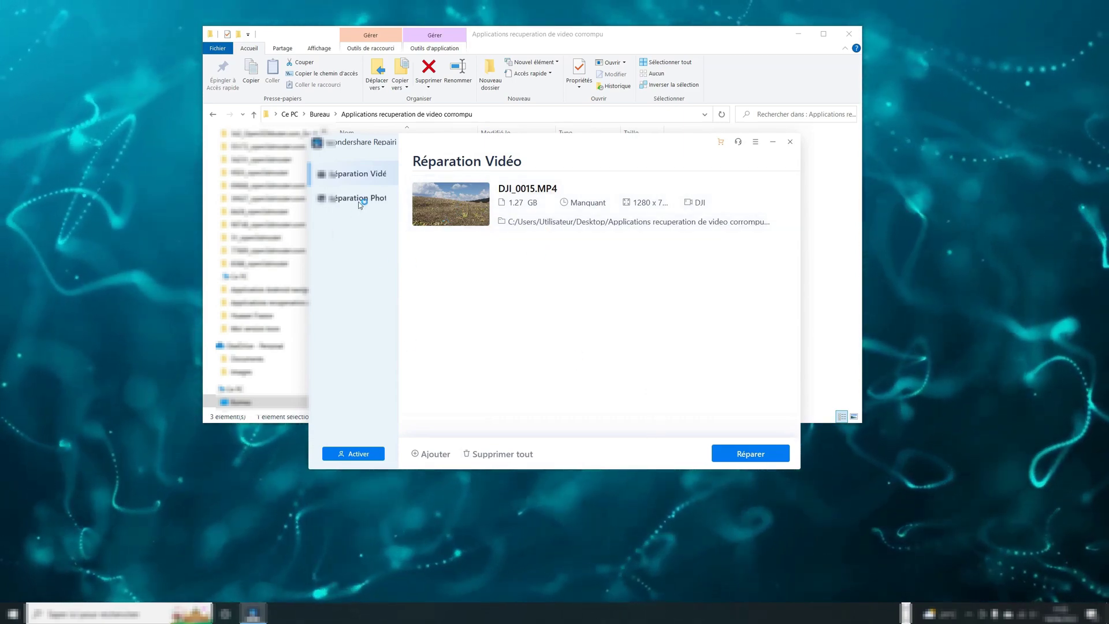
Step: Run the standard video repair on DJI_0015.MP4 and dismiss the result message
left_click(360, 199)
left_click(373, 173)
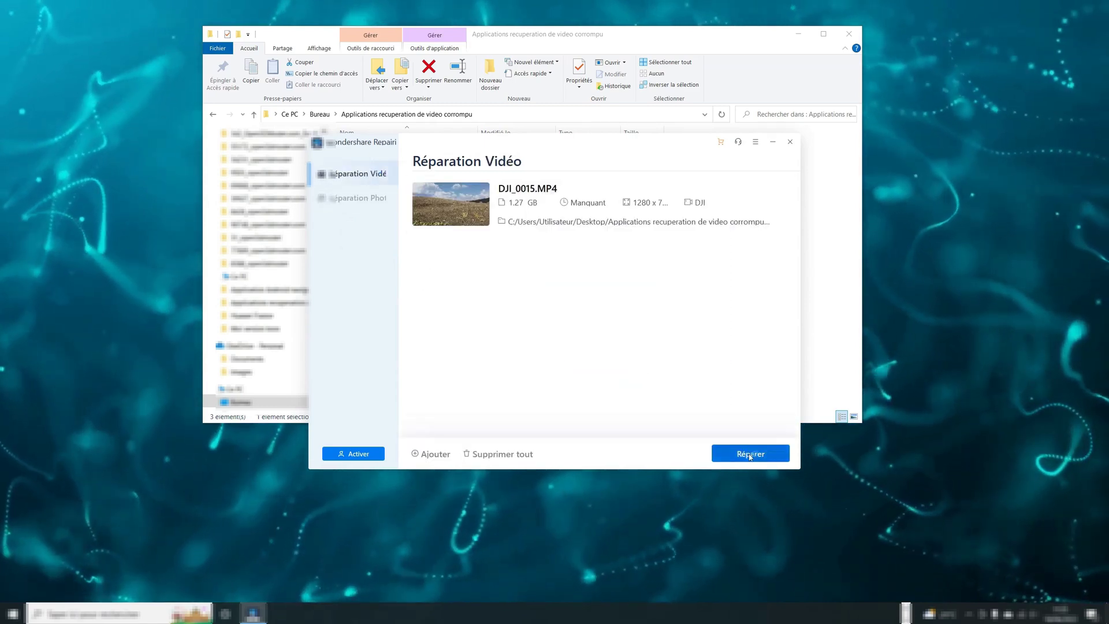
left_click(750, 454)
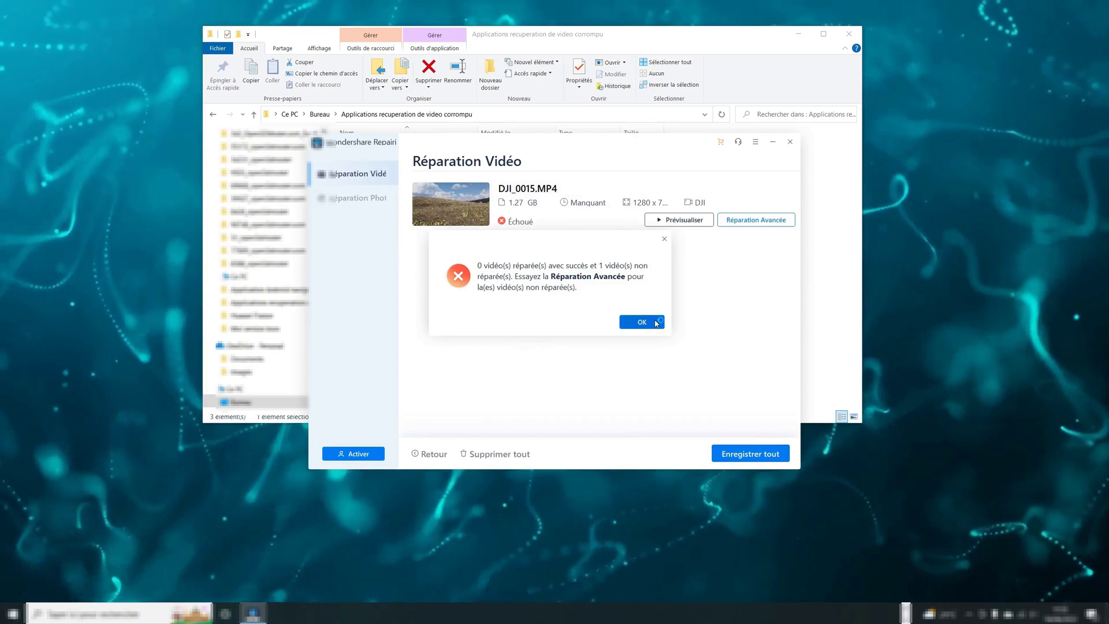
left_click(644, 322)
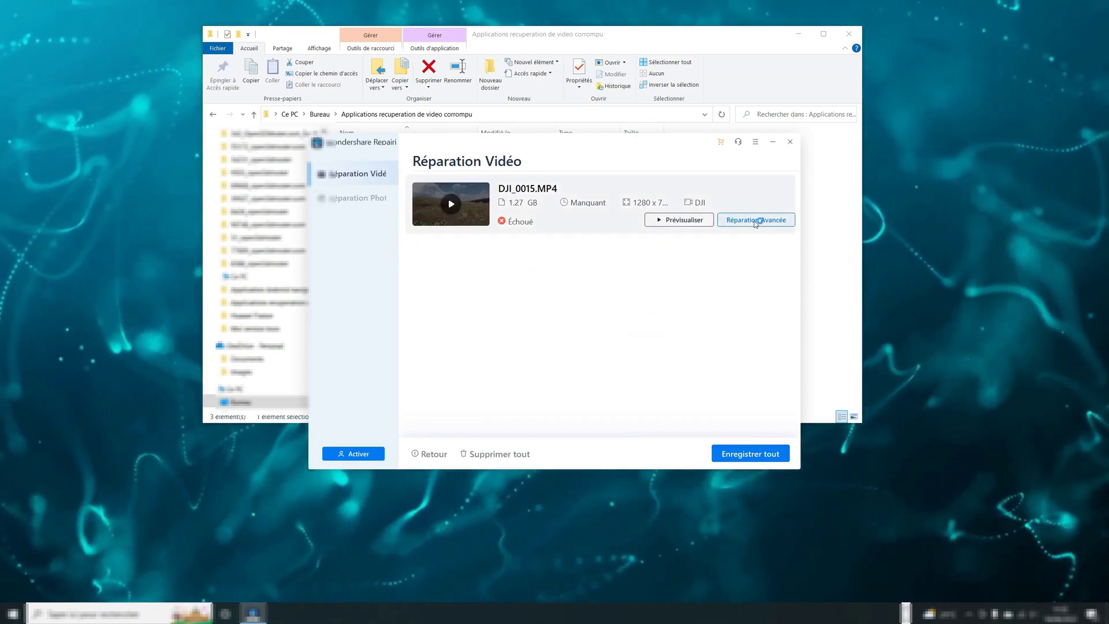
Step: Open Advanced Repair for DJI_0015.MP4, load DJI_0015 as the sample video, and have it verified
left_click(757, 220)
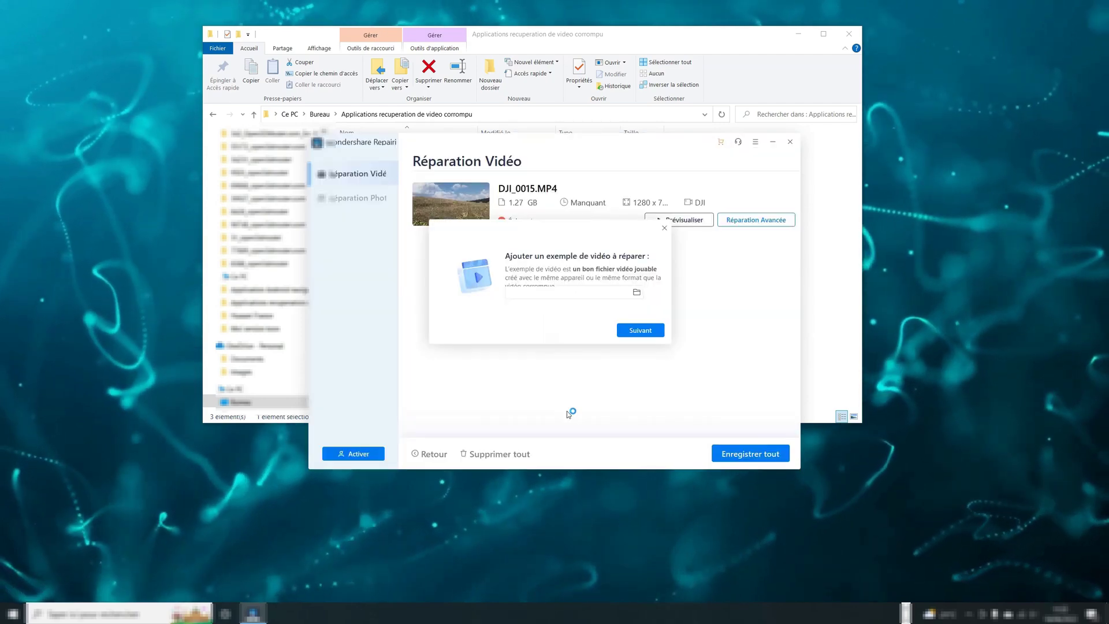
left_click(640, 333)
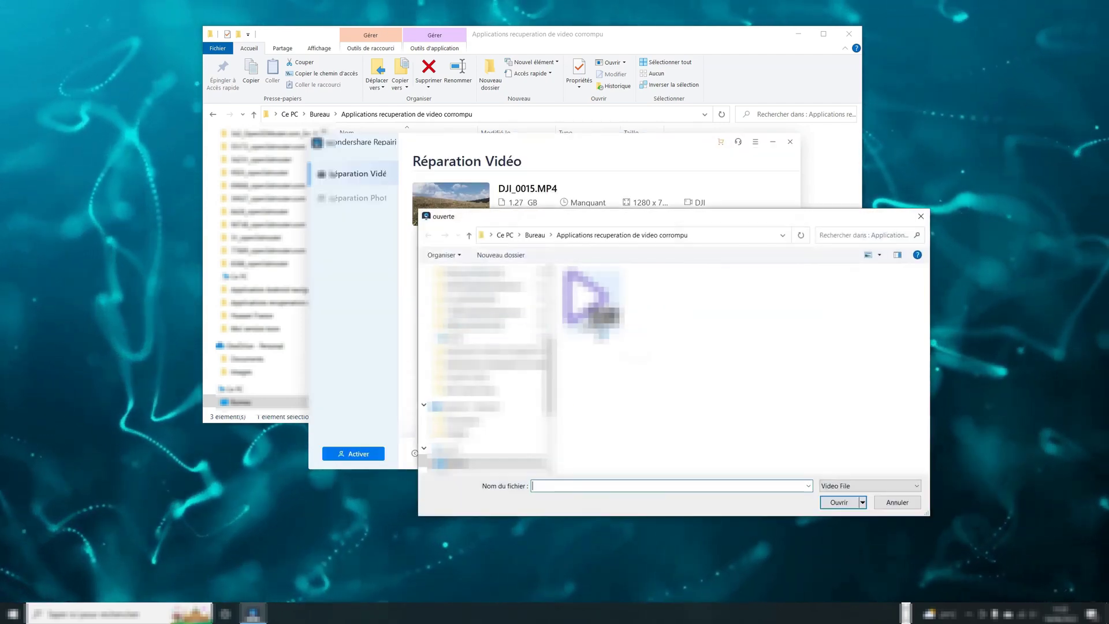
left_click(592, 301)
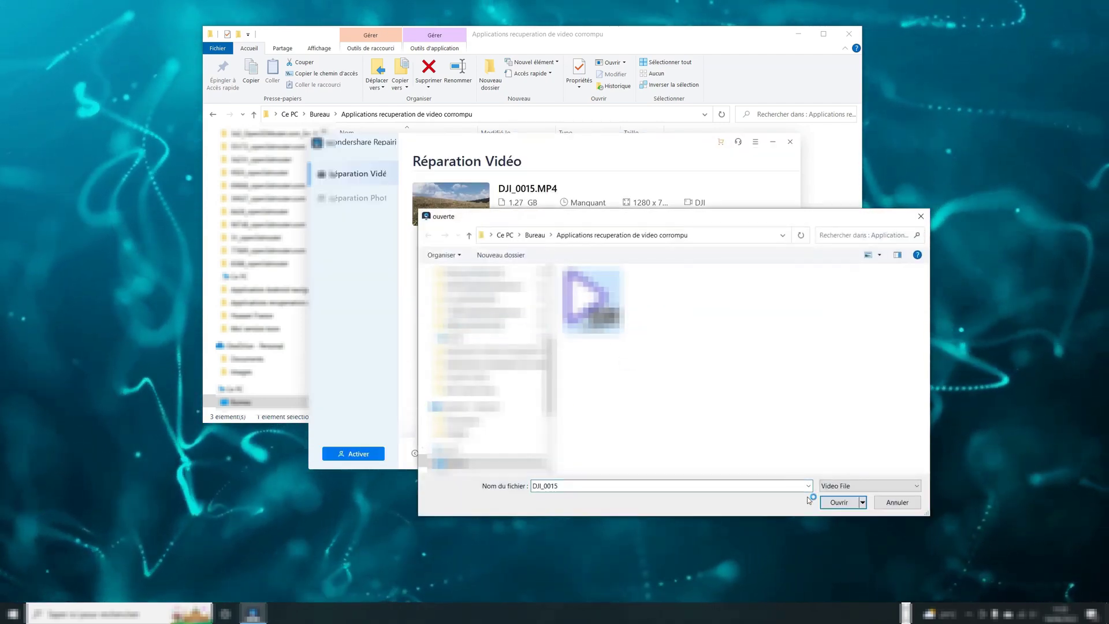
left_click(839, 502)
left_click(642, 334)
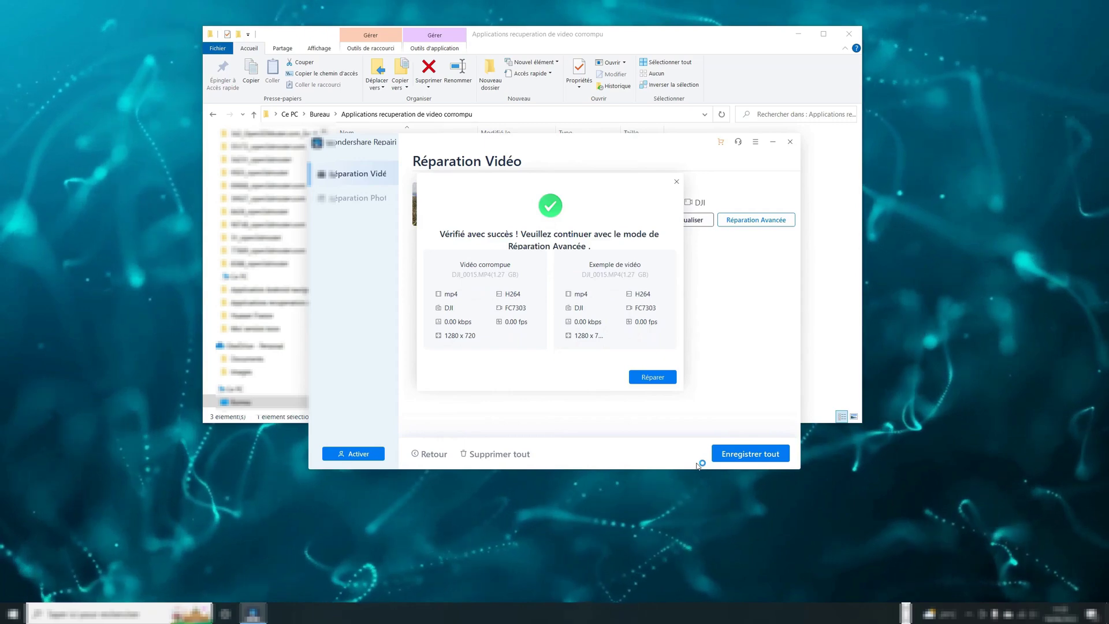
Step: Try the advanced repair with the sample video, follow the problem report link, and dismiss the resulting message
left_click(658, 379)
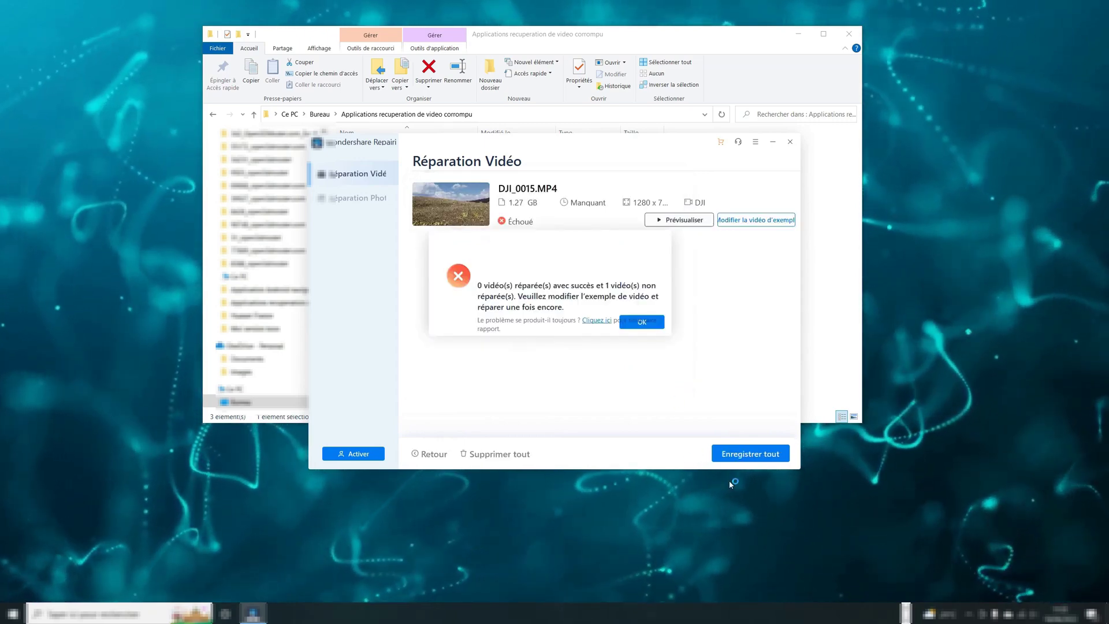
left_click(607, 325)
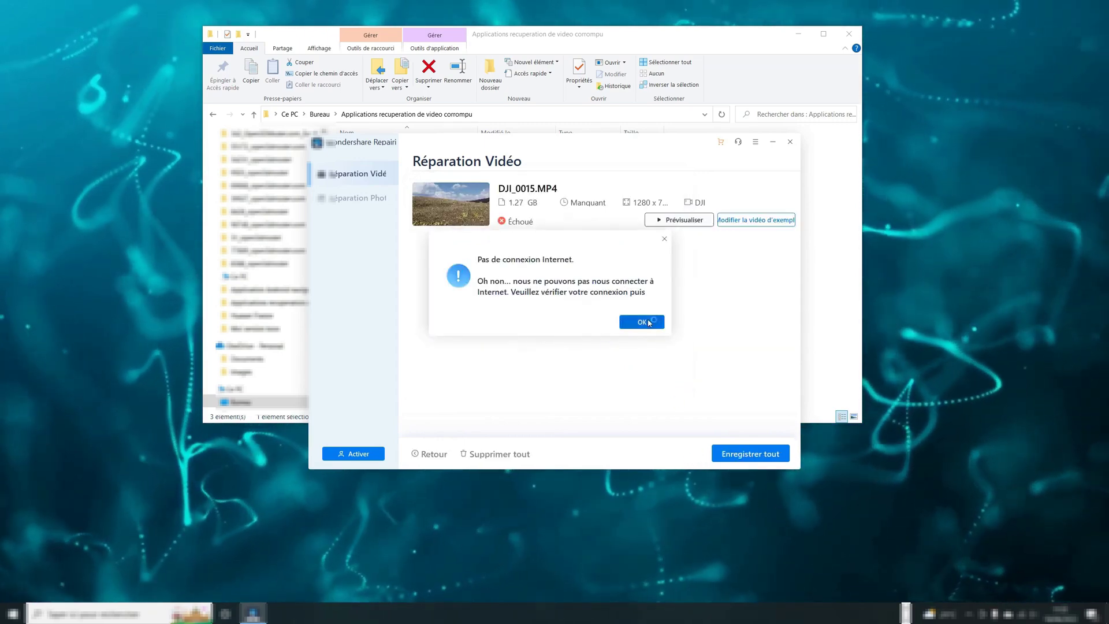
left_click(647, 322)
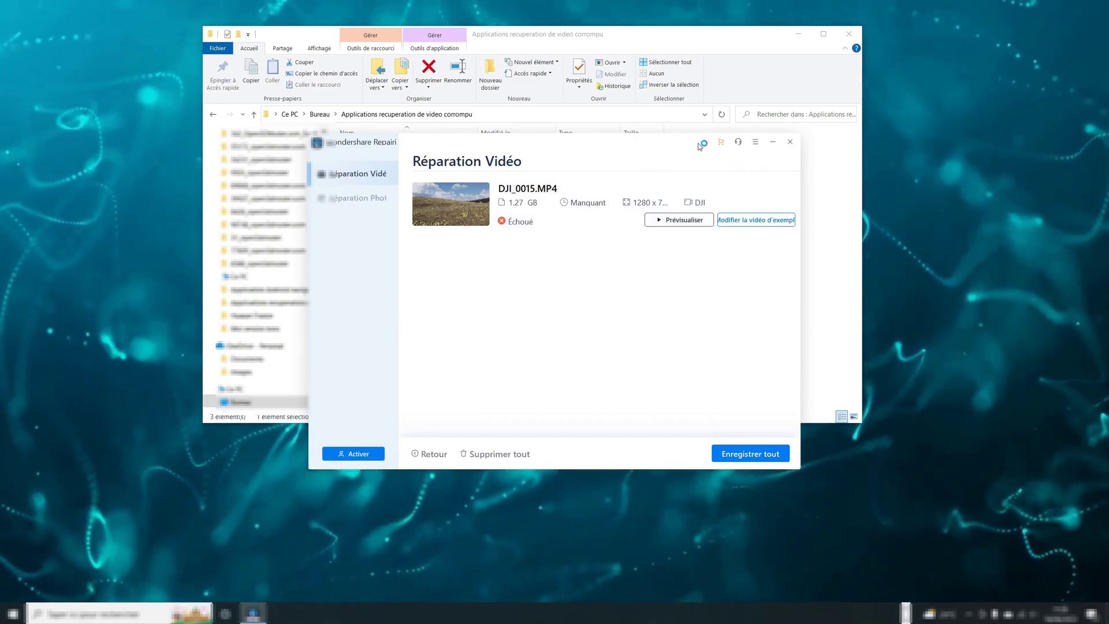
Step: Move the Repairit window lower to uncover the file list, and quit Repairit without saving the repair results
left_click_drag(702, 159, 698, 257)
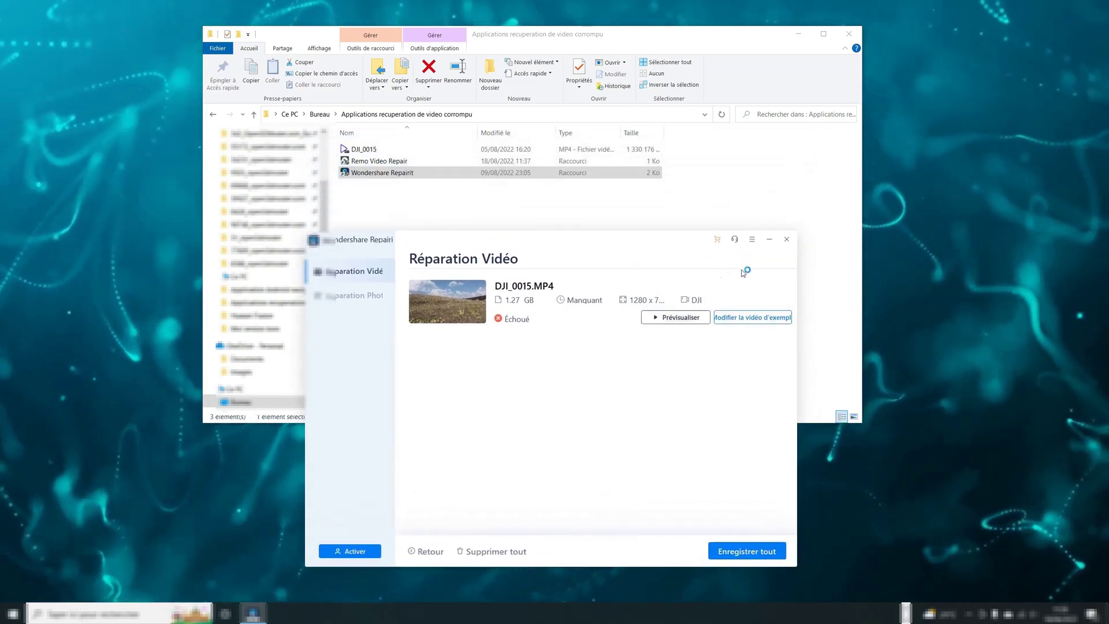
left_click(787, 240)
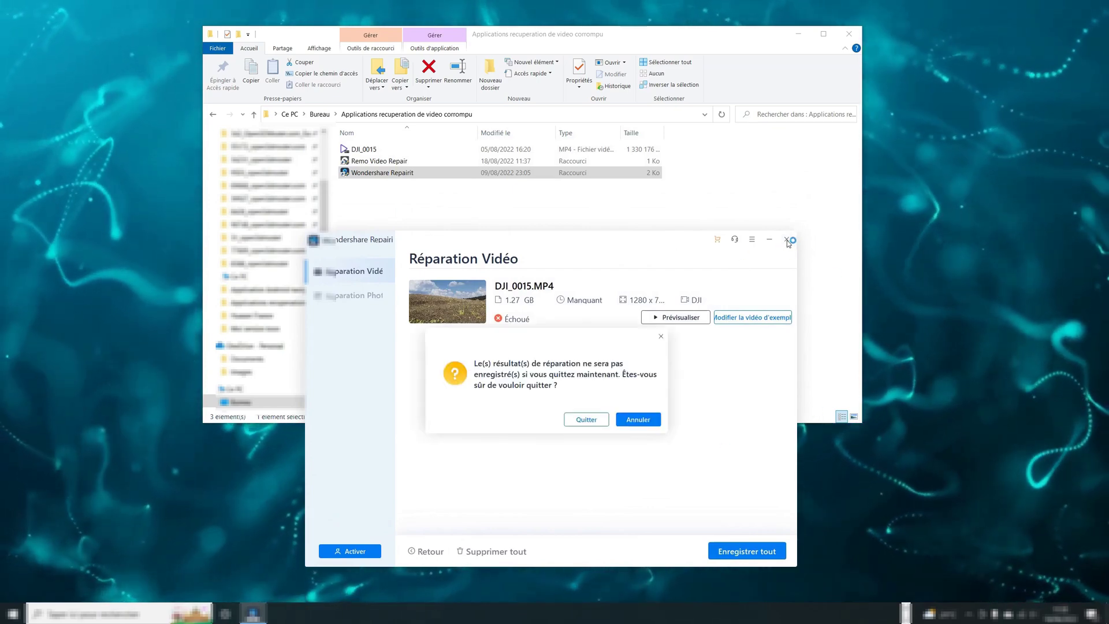
left_click(599, 419)
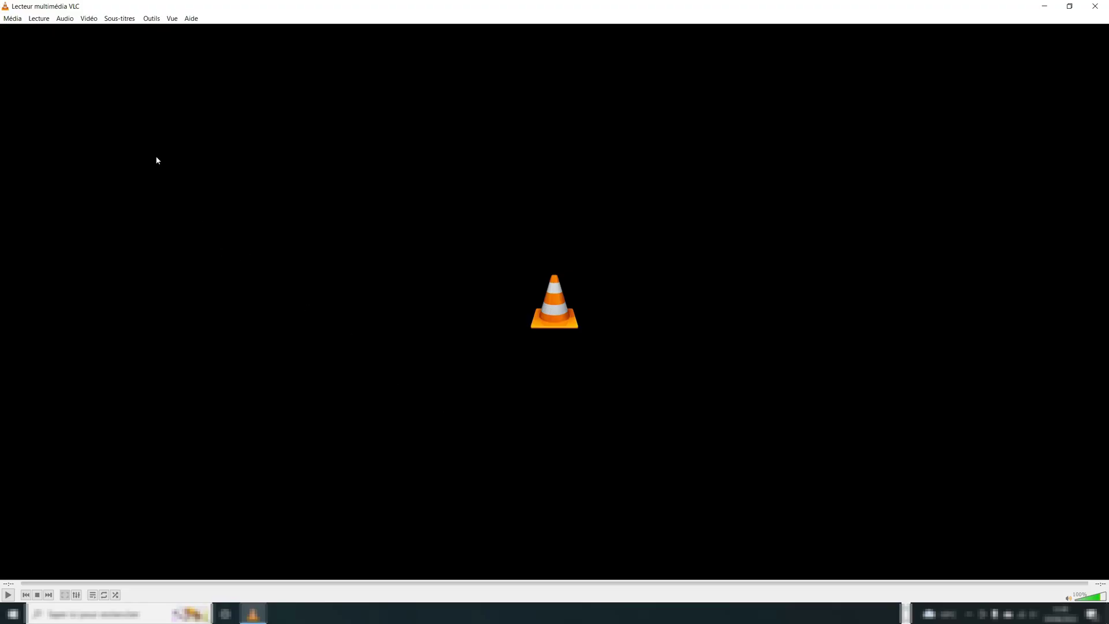
Step: In VLC, open the Convert/Save media dialog and remove the file already listed in the file selection
left_click(12, 19)
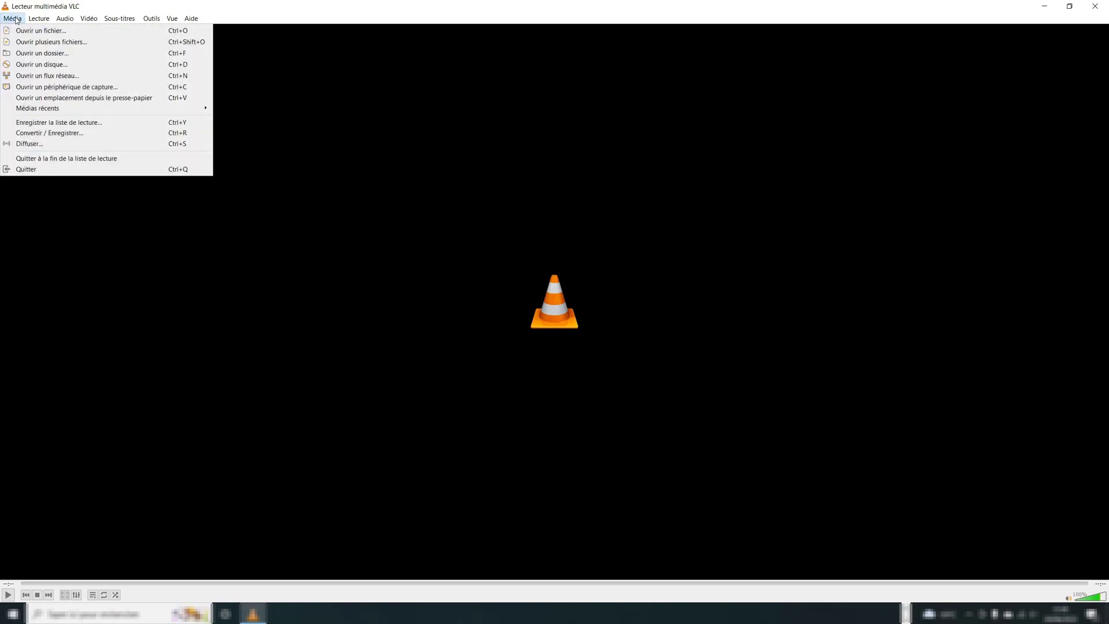
left_click(57, 136)
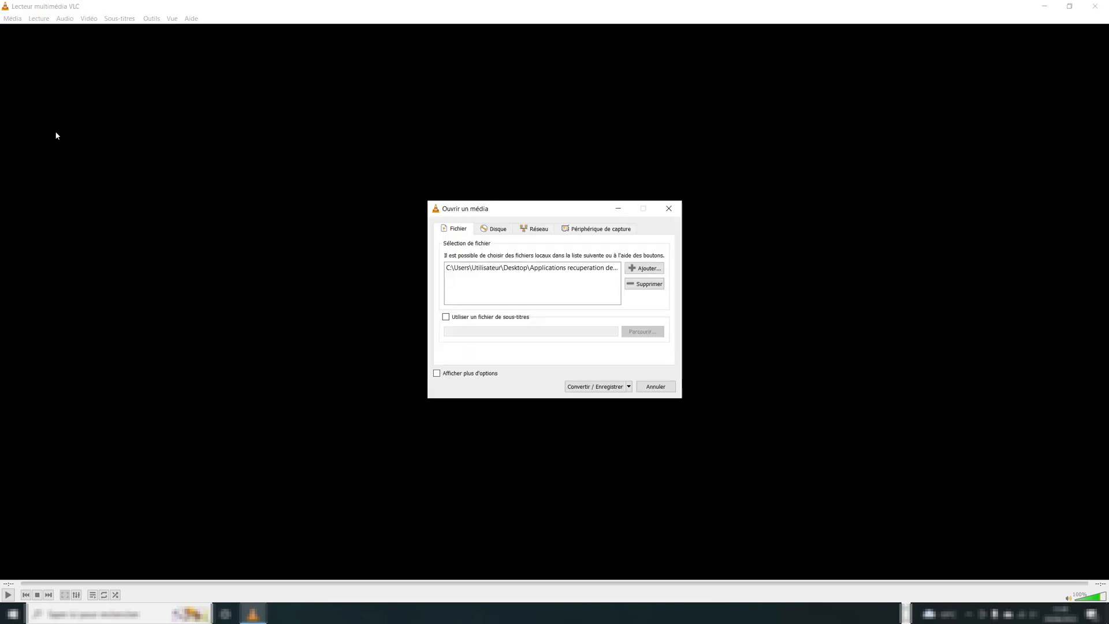
left_click(642, 284)
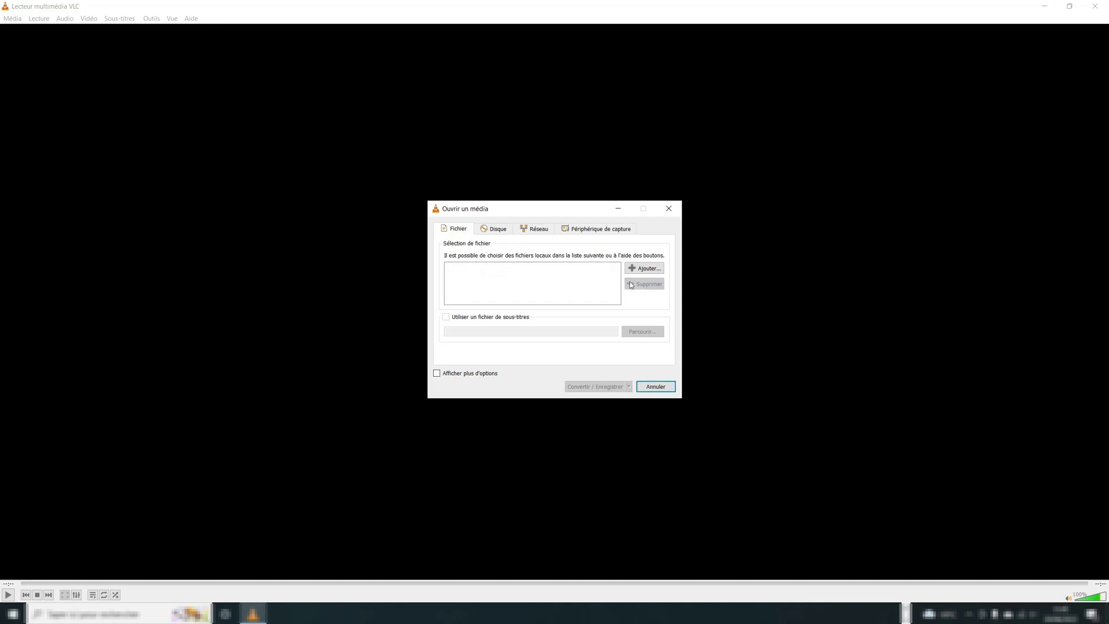
Step: Add DJI_0015 test.MP4 from the test de fichier folder and proceed to its conversion settings
left_click(645, 269)
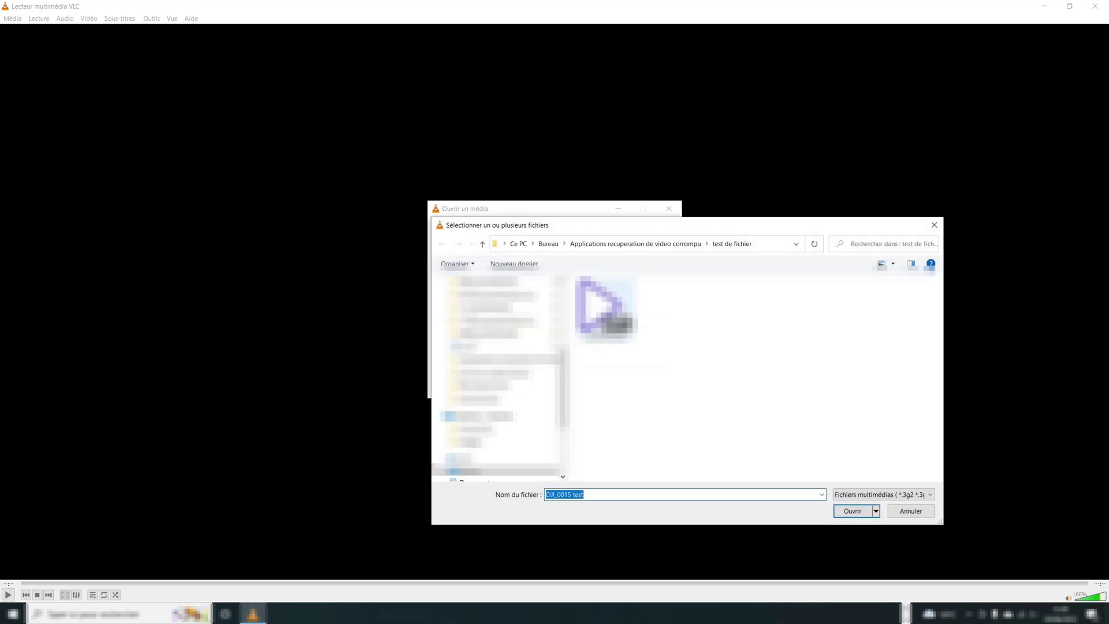
double_click(606, 307)
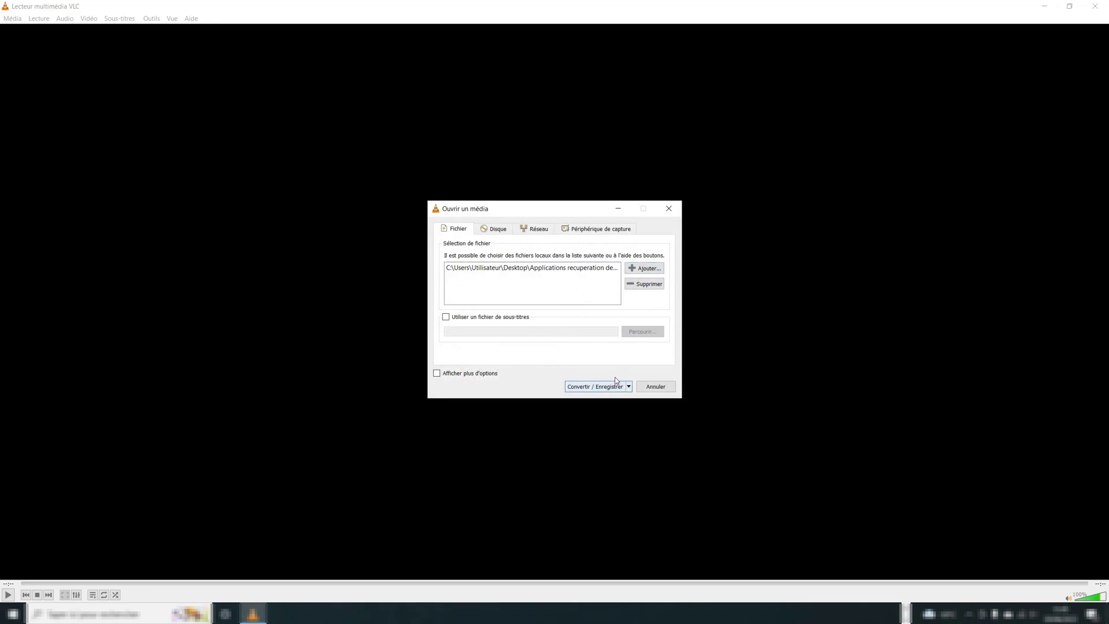
left_click(622, 390)
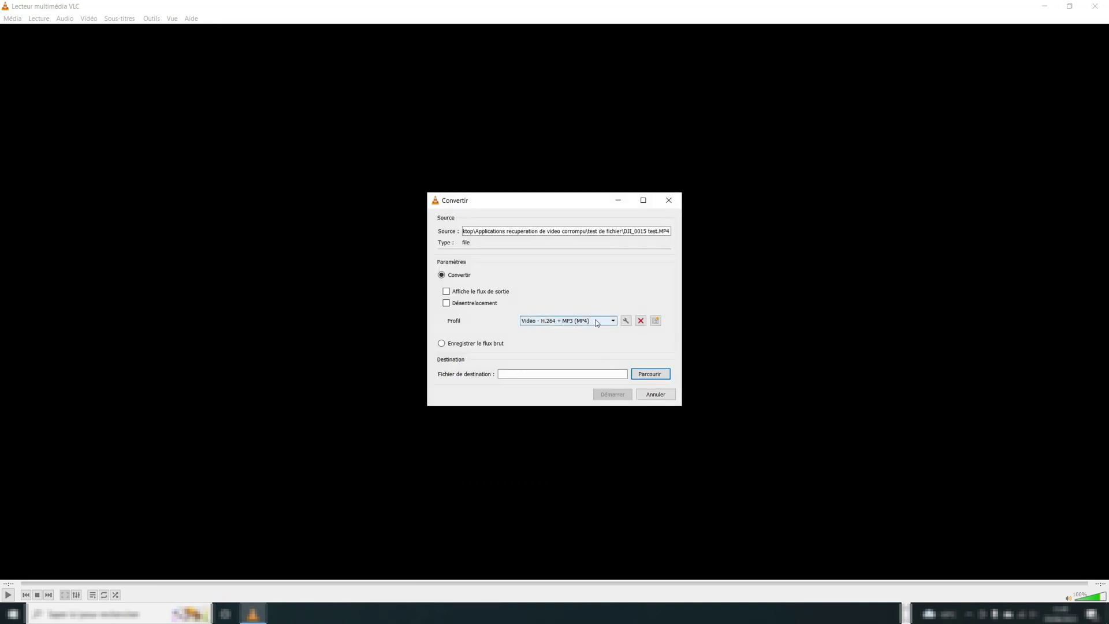
Step: Set the conversion's destination to DJI_0015 test vlc.MP4 in the test de fichier folder and start the conversion
left_click(662, 376)
left_click(538, 462)
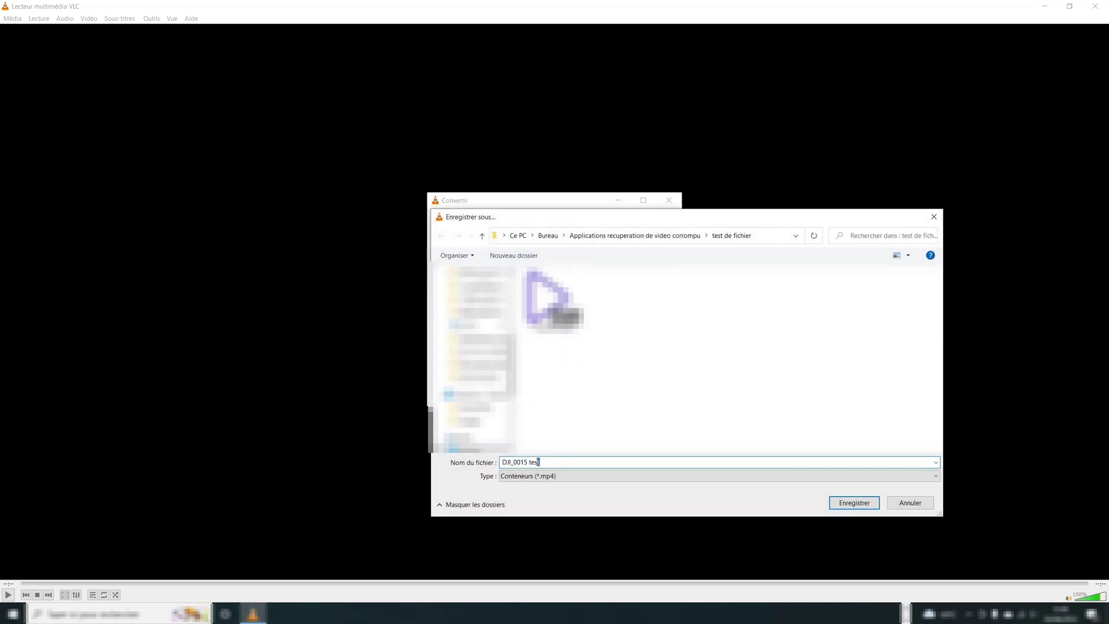
left_click_drag(534, 463, 530, 462)
left_click(857, 502)
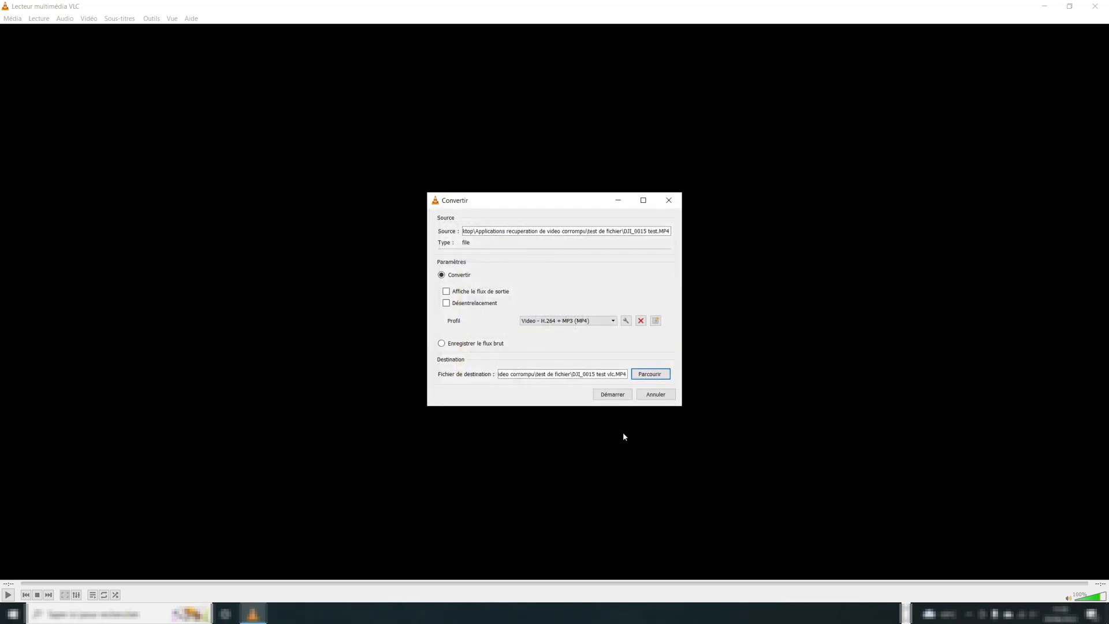
left_click(614, 395)
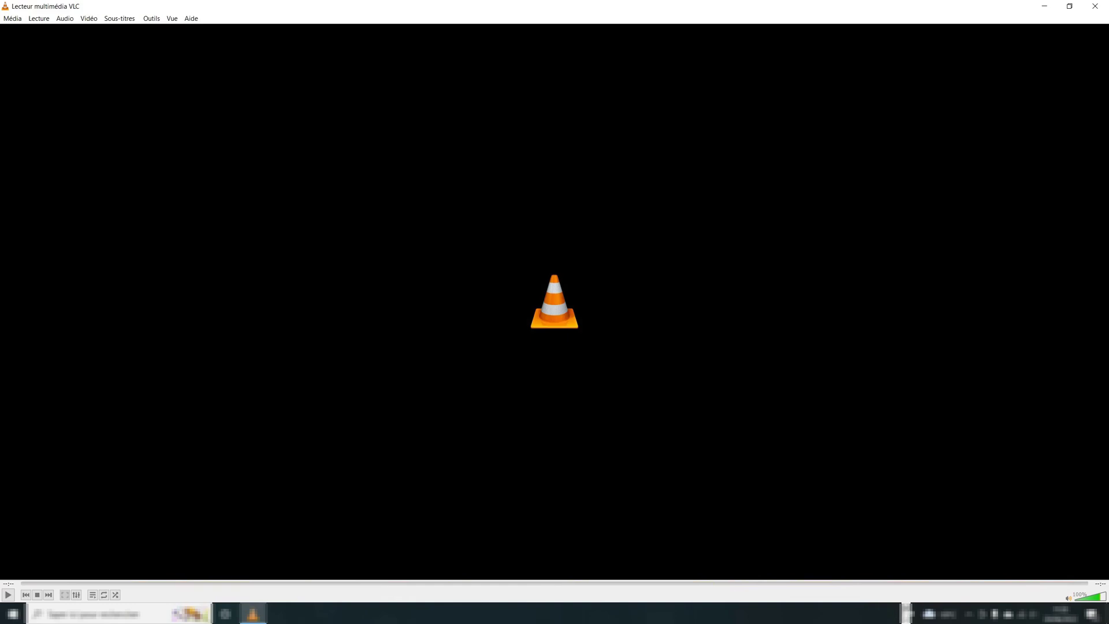
Step: Switch to File Explorer and open the test de fichier folder inside Applications recuperation de video corrompu
left_click(906, 615)
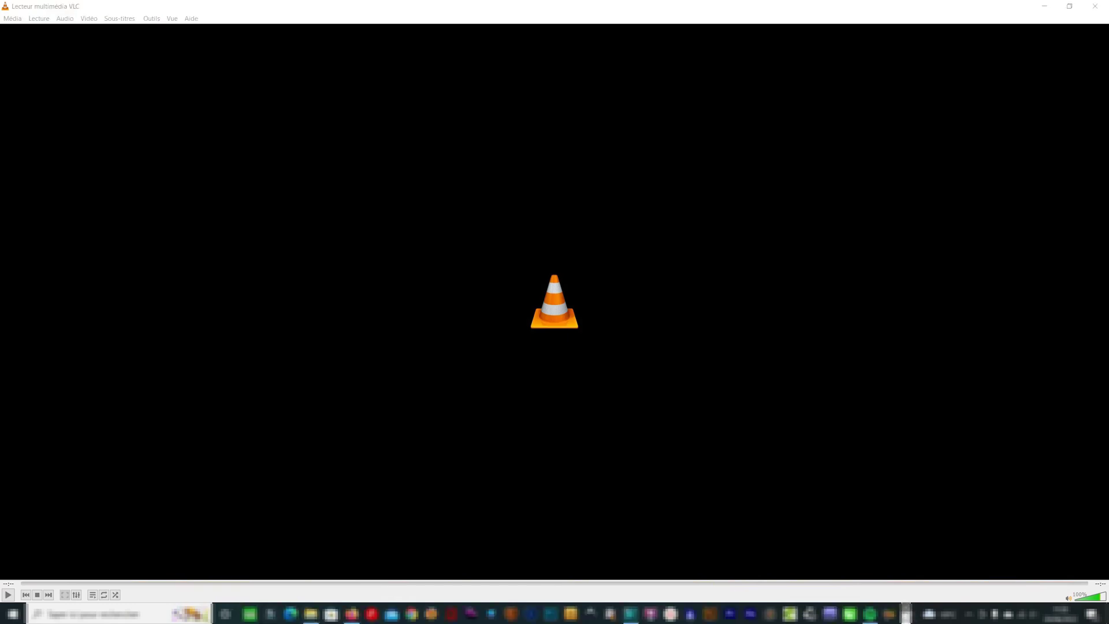
left_click(310, 613)
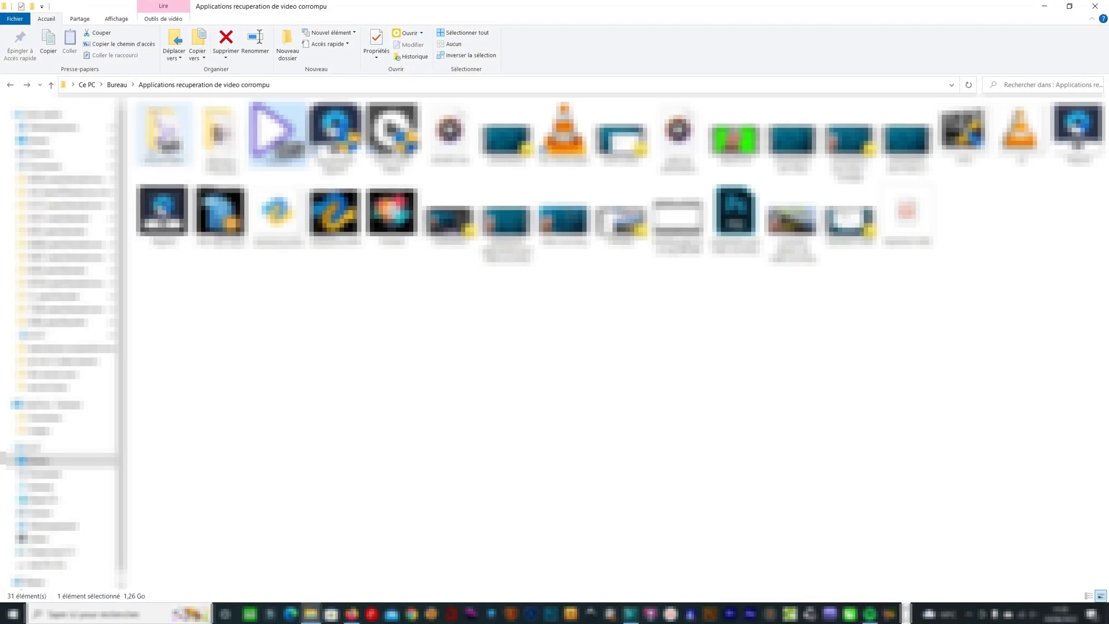
double_click(163, 133)
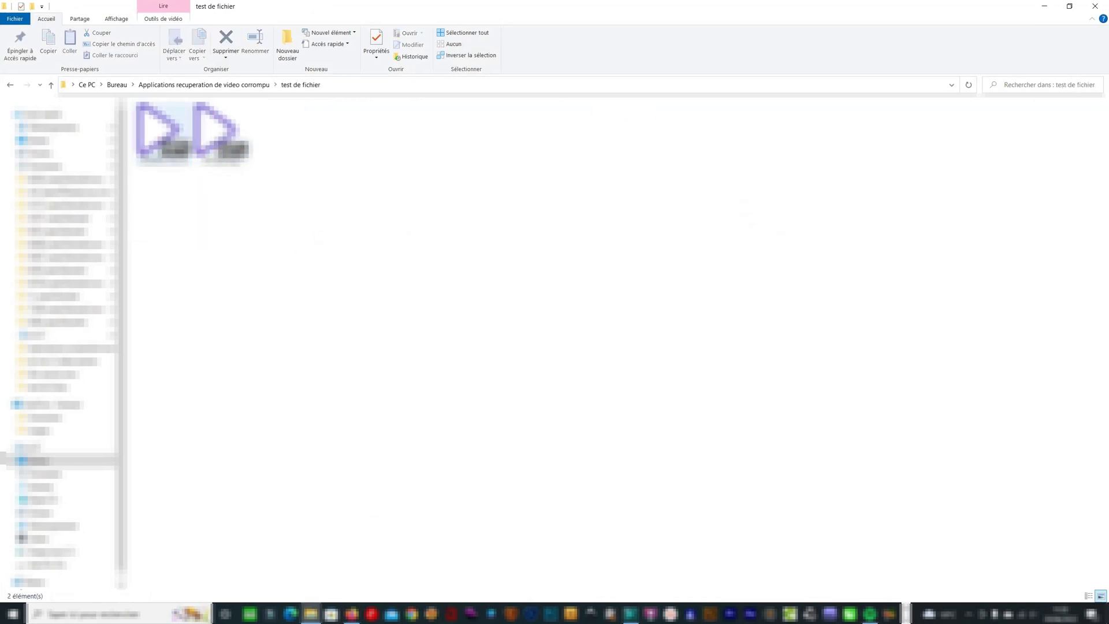
Step: Try to play DJI_0015 test vlc.MP4, dismiss the playback message, and close PotPlayer
left_click(163, 133)
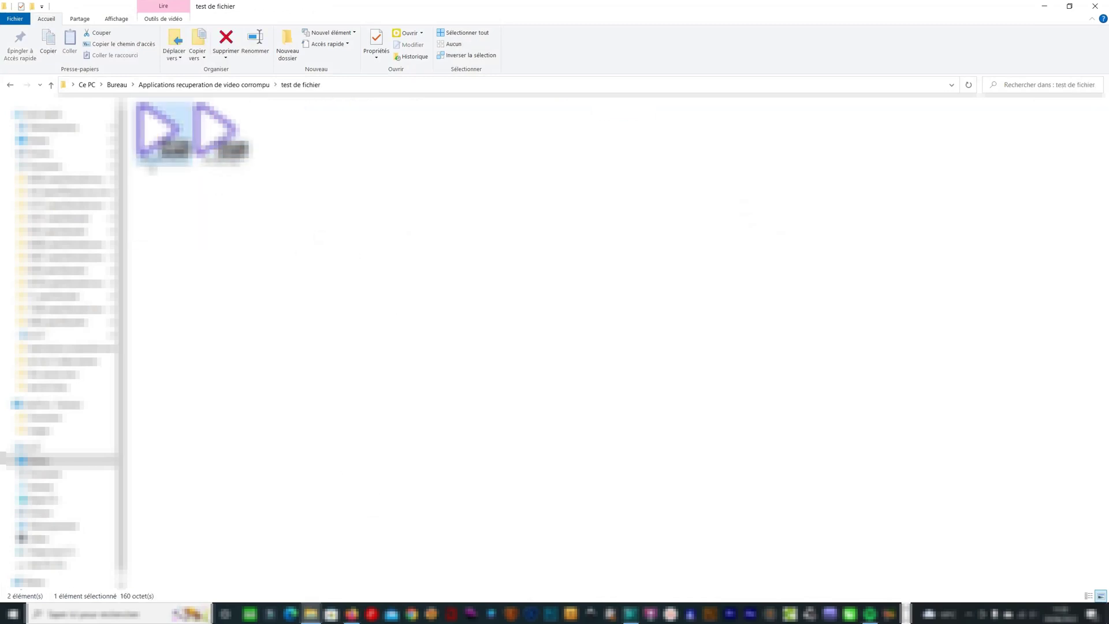
double_click(171, 153)
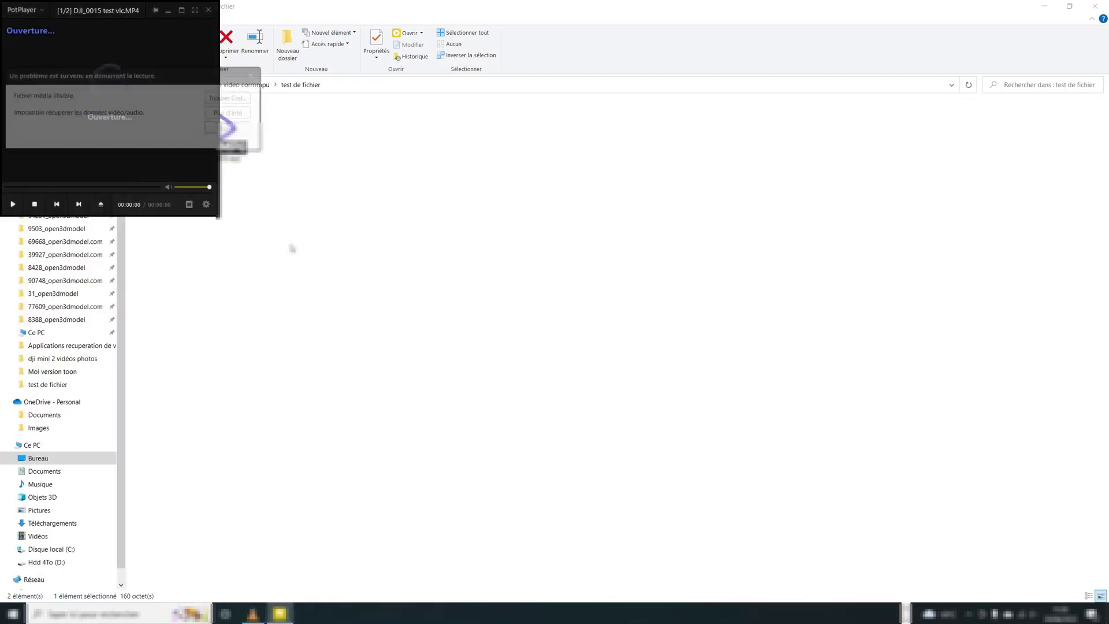
left_click(255, 74)
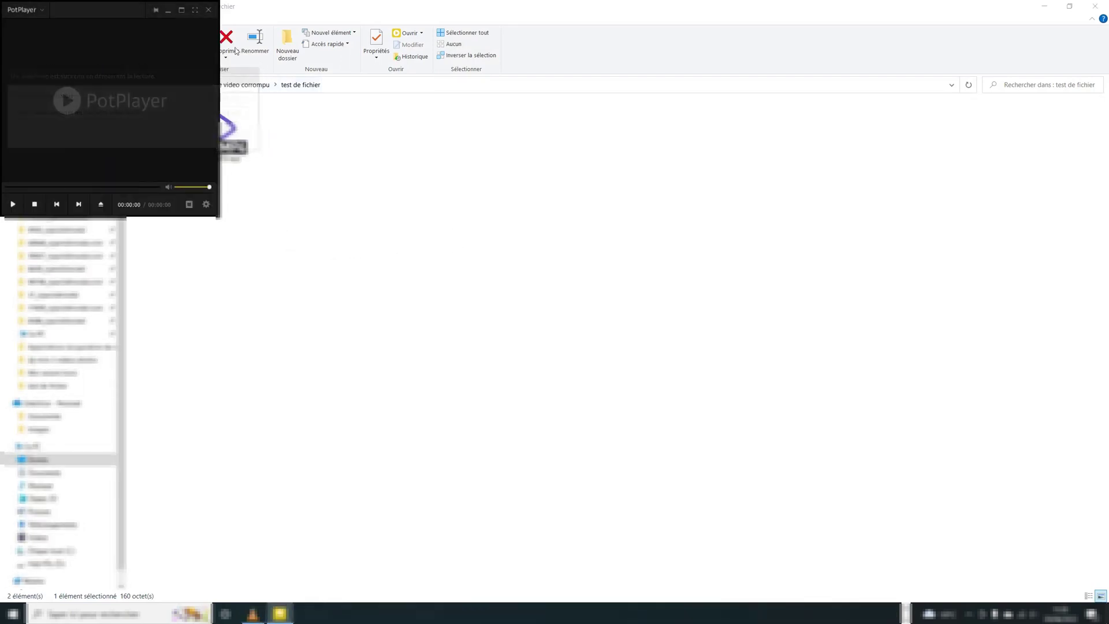
left_click(209, 9)
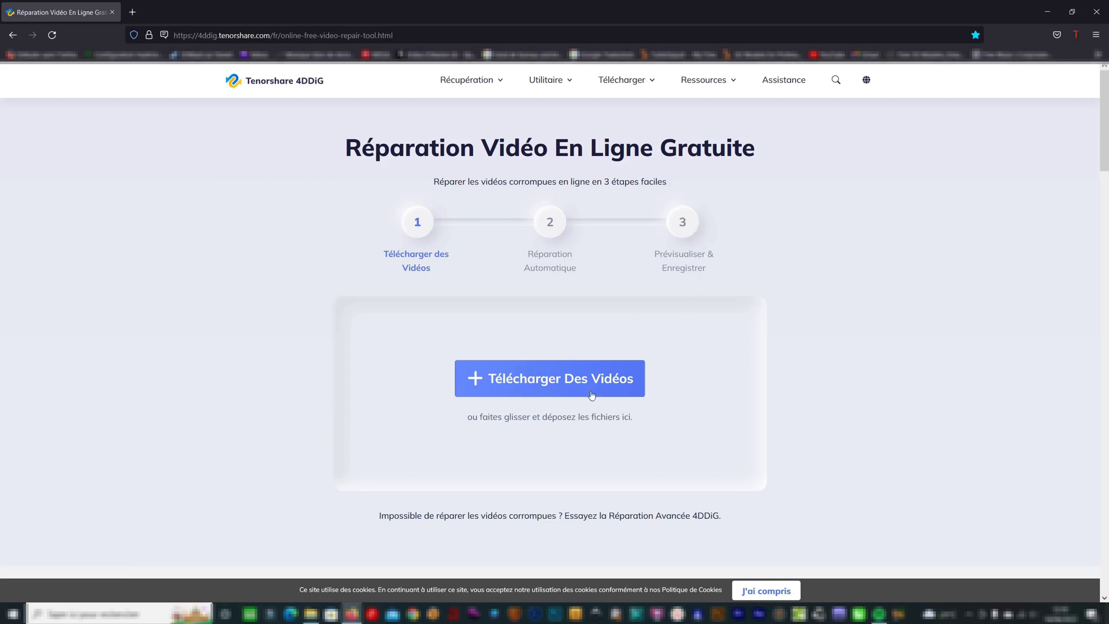
Step: Choose a corrupted video to upload to Tenorshare 4DDiG's free online video repair tool
left_click(477, 382)
double_click(600, 355)
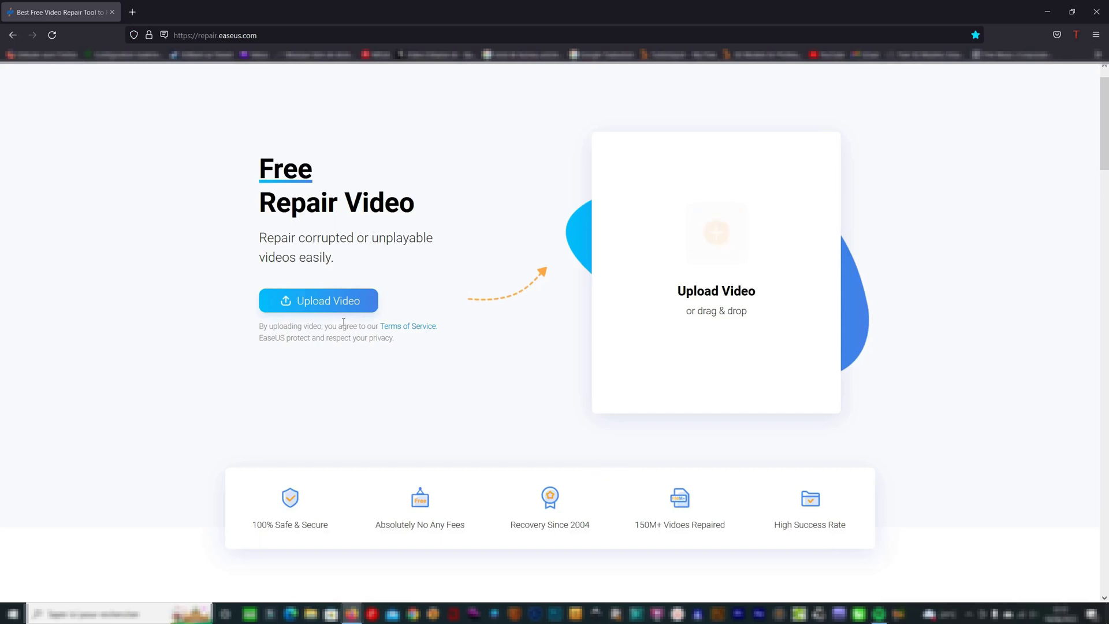
Step: Upload DJI_0015 test.MP4 to the EaseUS online video repair page and start repairing it
left_click(717, 233)
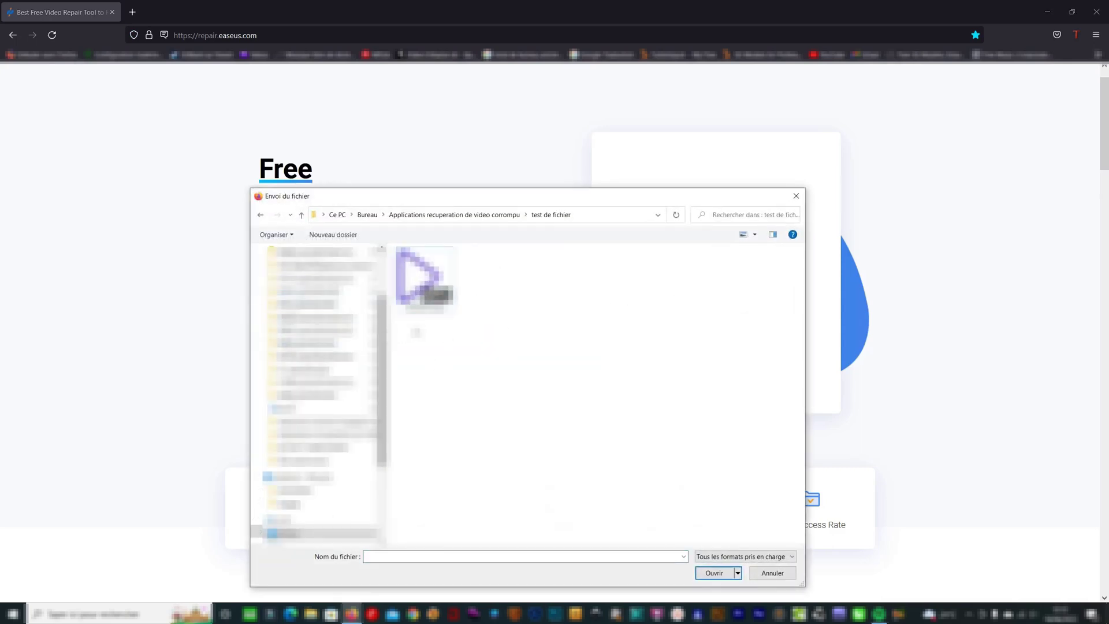
left_click(416, 282)
double_click(425, 280)
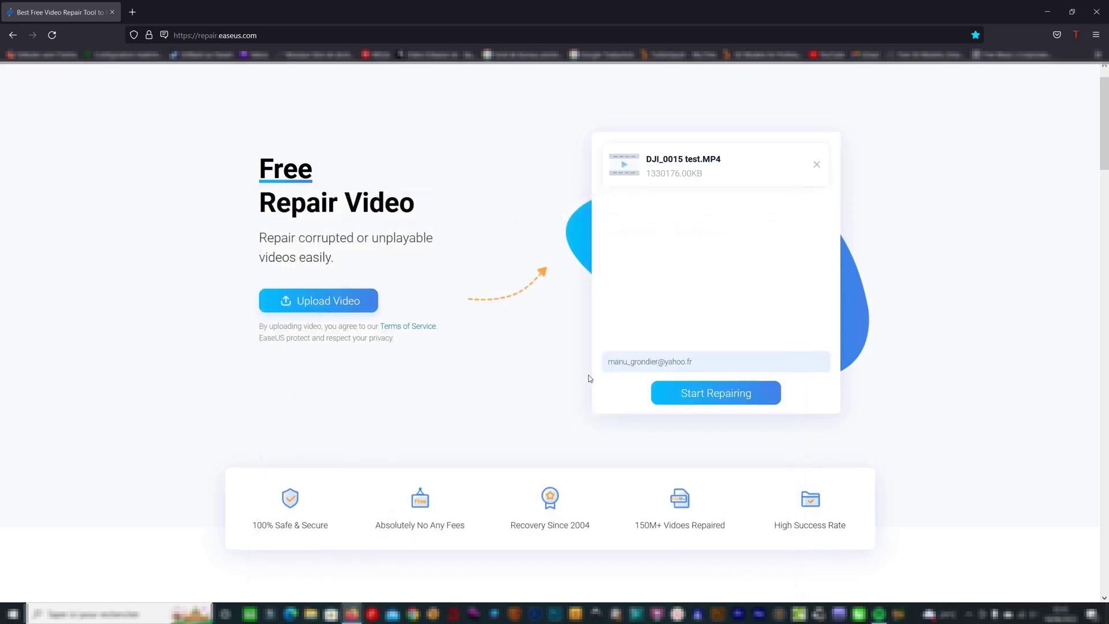
left_click(723, 397)
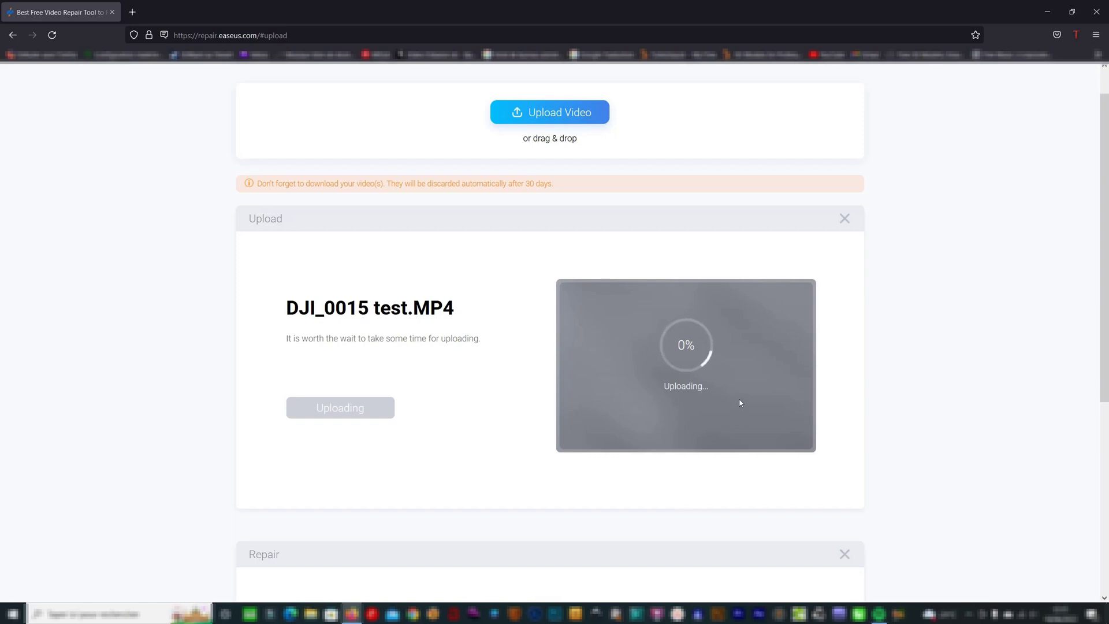
Step: Examine the upload progress and the repair status of DJI_0015 test.MP4 and DJI_0015.MP4 on the EaseUS page
scroll(744, 397, "down", 2)
scroll(746, 399, "down", 2)
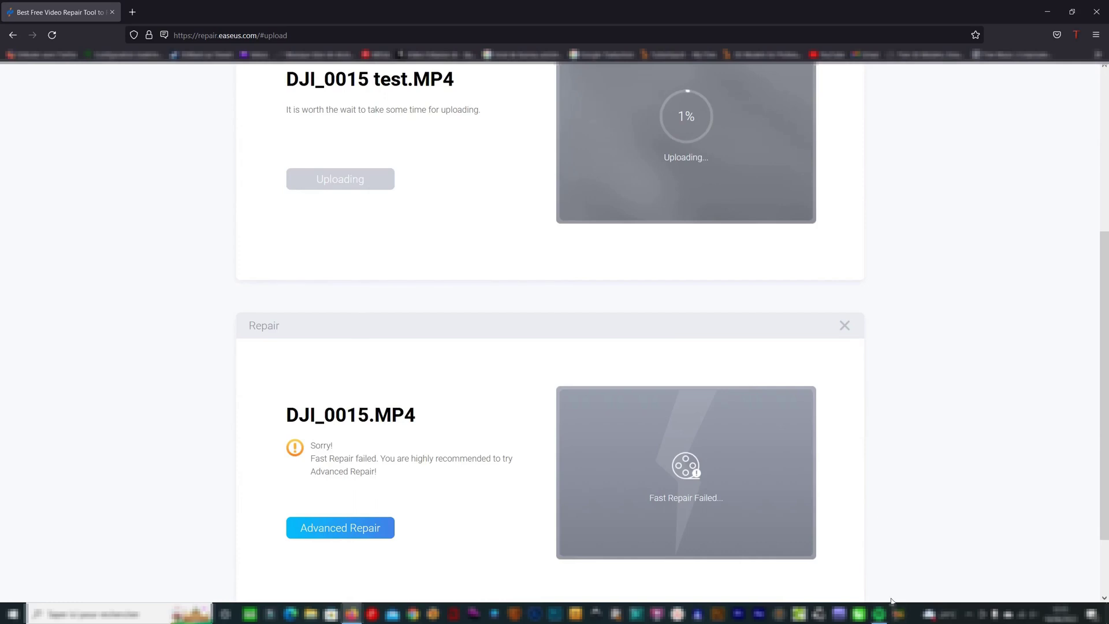
scroll(894, 596, "up", 4)
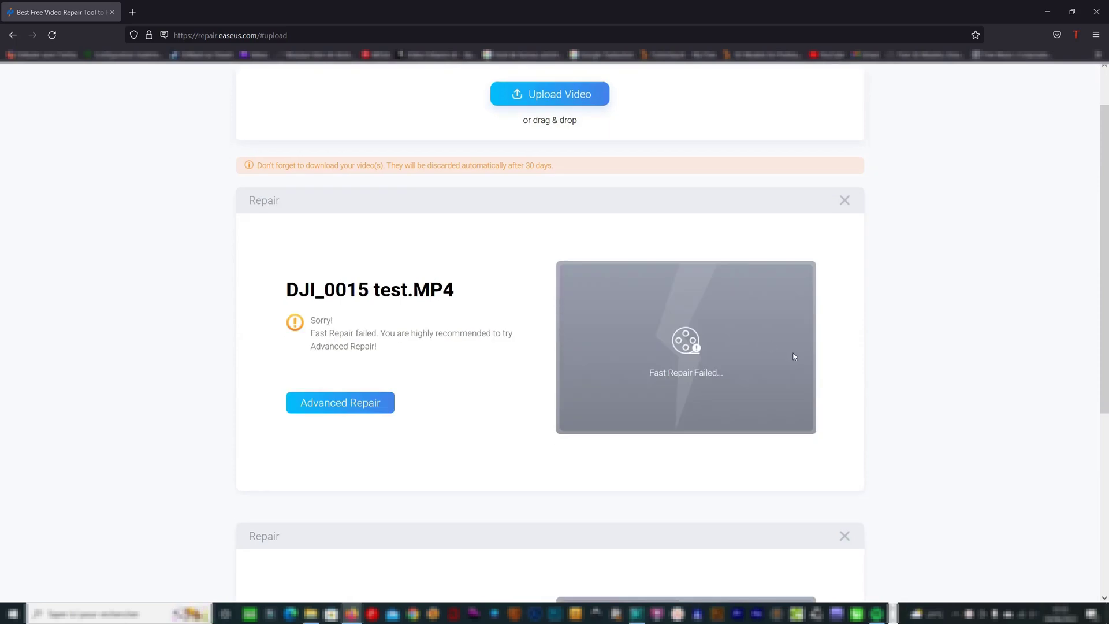
scroll(797, 352, "up", 1)
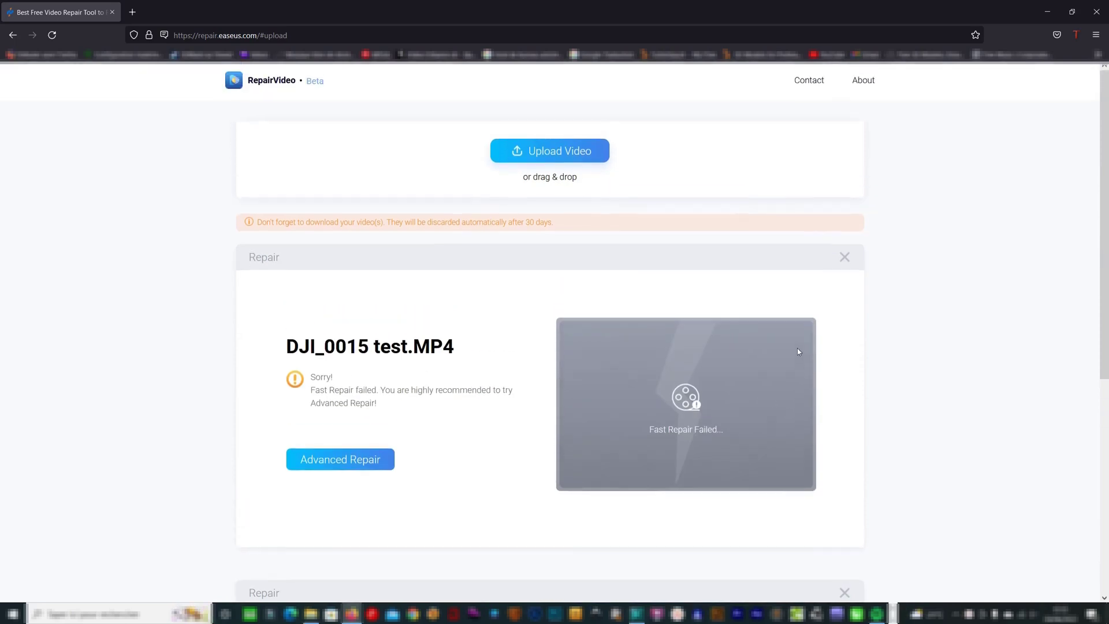
scroll(798, 352, "down", 2)
scroll(798, 351, "up", 1)
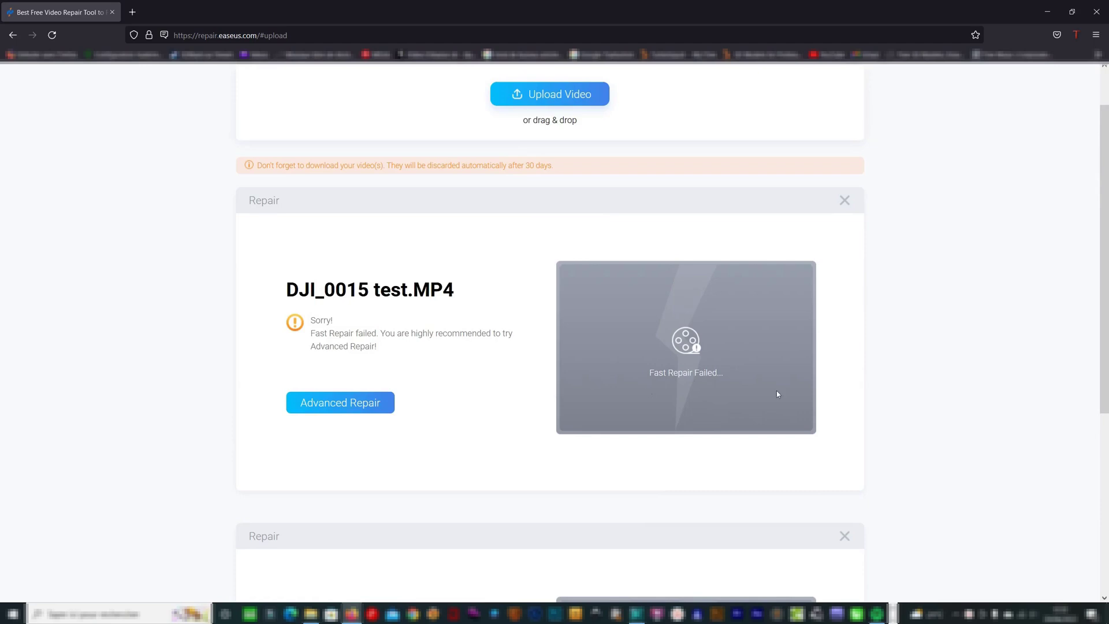
scroll(479, 381, "down", 1)
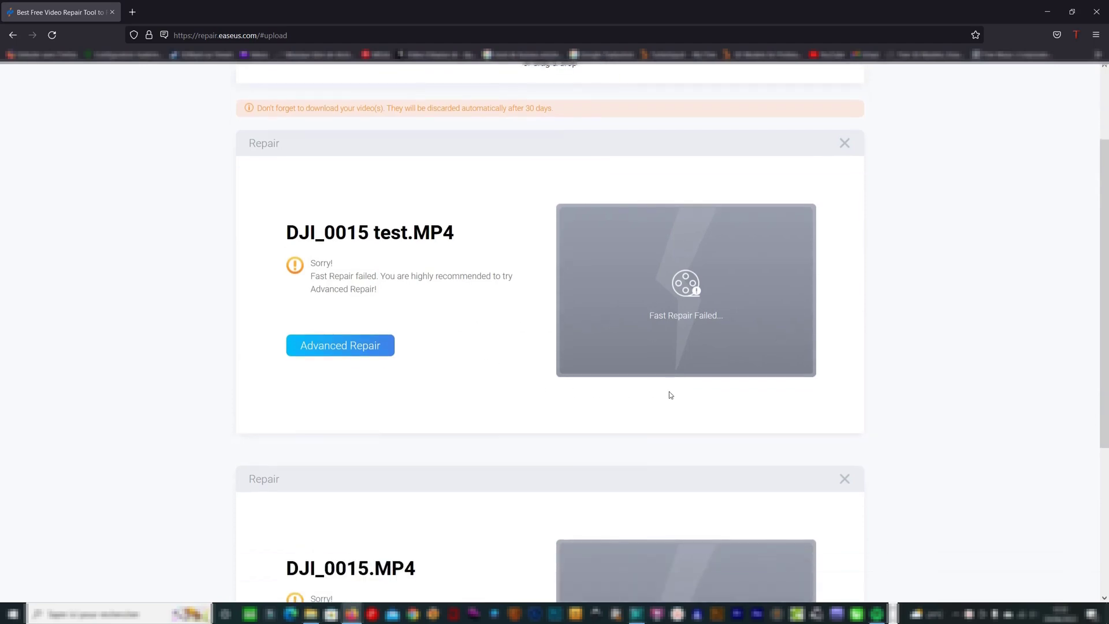
scroll(667, 387, "up", 2)
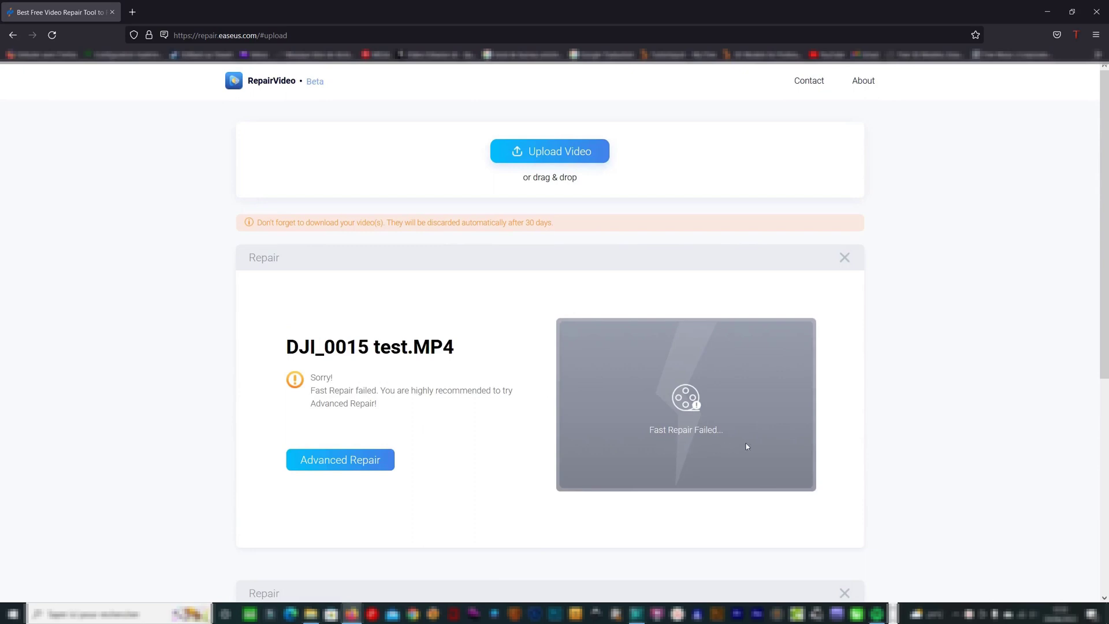
scroll(762, 438, "down", 4)
scroll(762, 438, "up", 4)
scroll(612, 404, "down", 6)
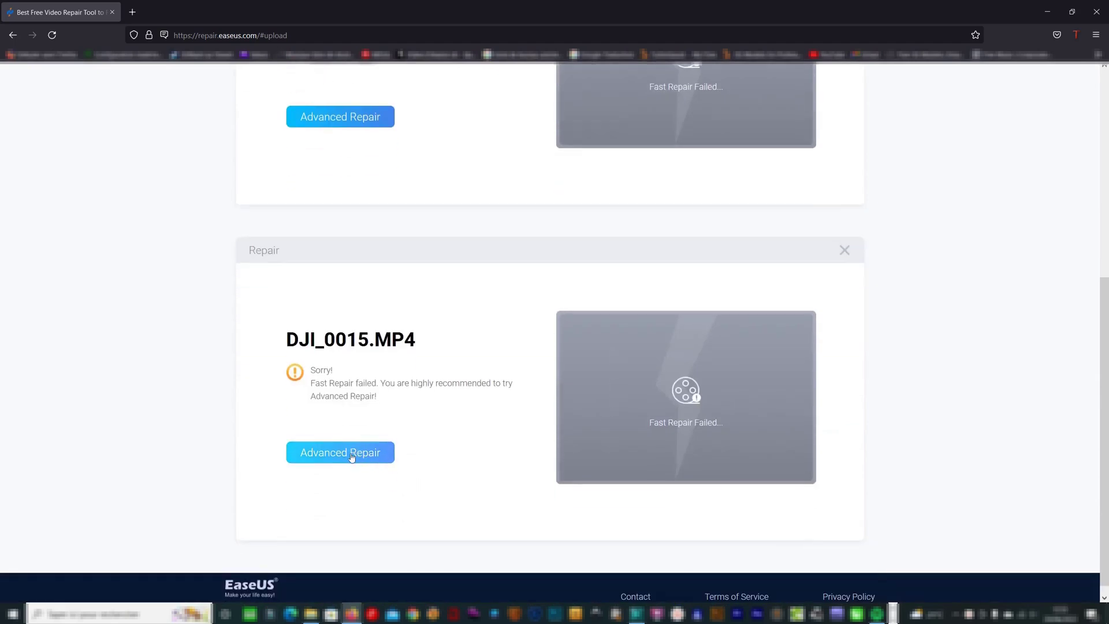
scroll(751, 447, "up", 3)
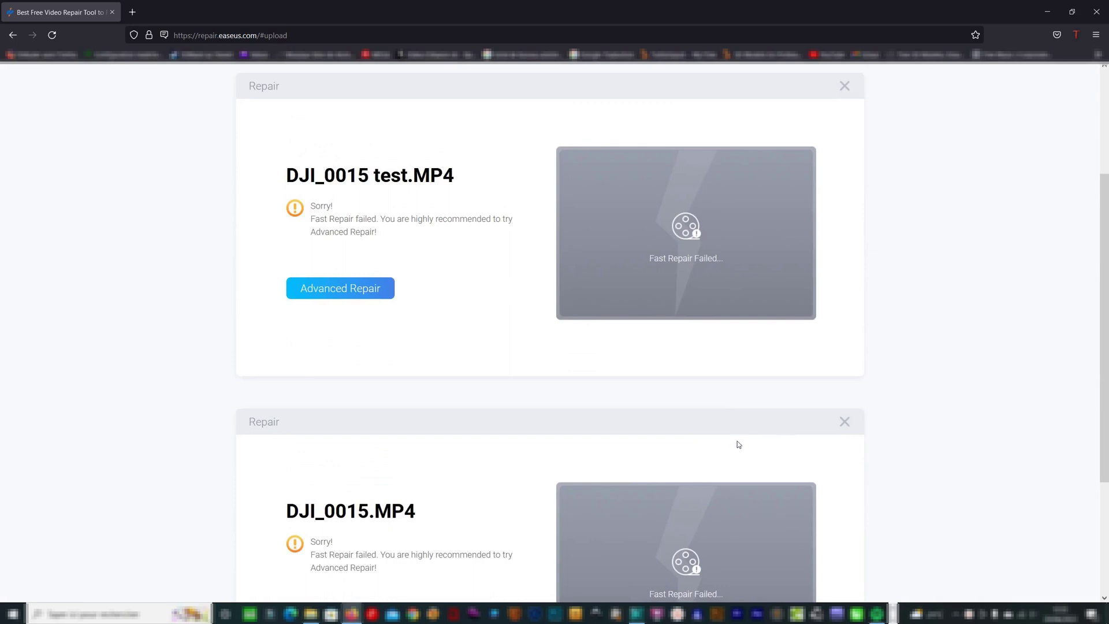
scroll(647, 396, "up", 3)
scroll(646, 394, "down", 5)
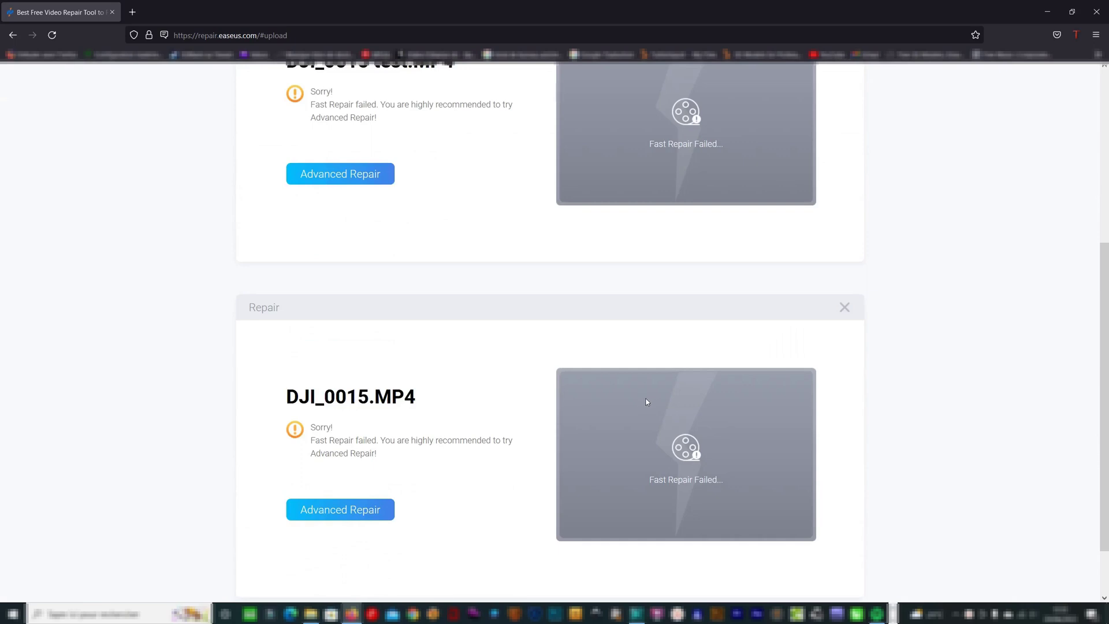
scroll(647, 401, "up", 3)
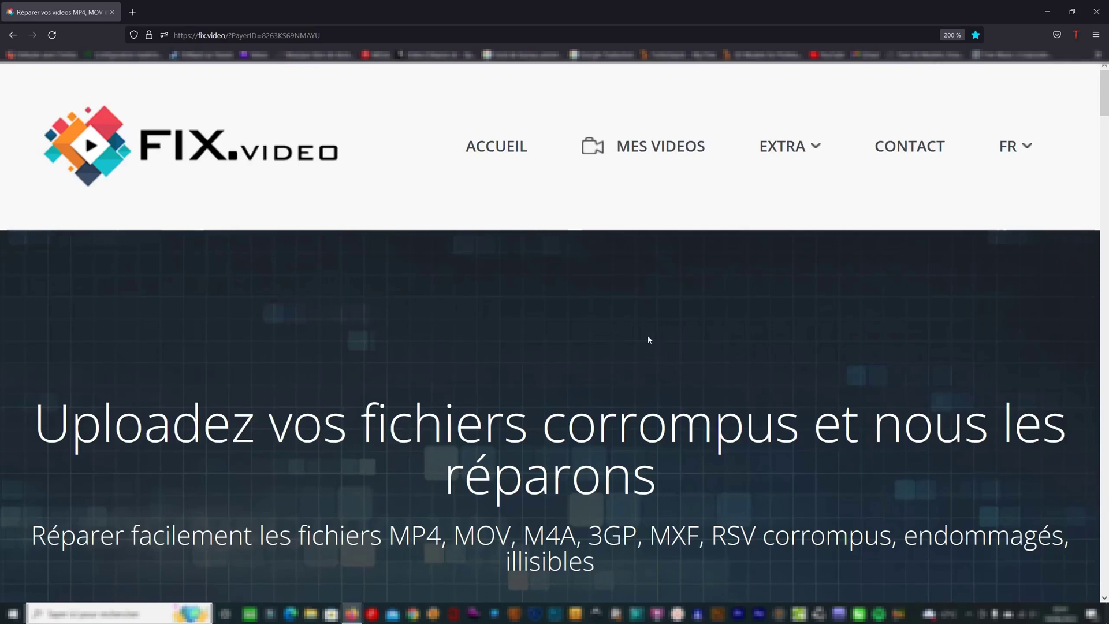
Step: On the fix.video site, upload DJI_0015 test.MP4 from the test de fichier folder as the unreadable video
scroll(647, 335, "down", 10)
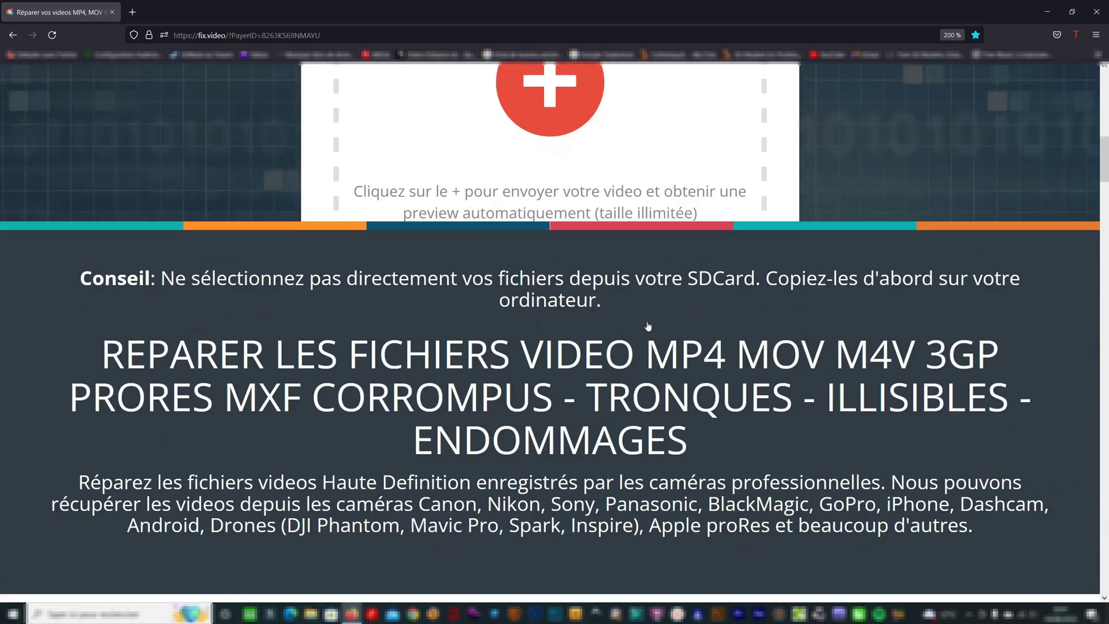
scroll(635, 327, "up", 5)
scroll(569, 358, "down", 2)
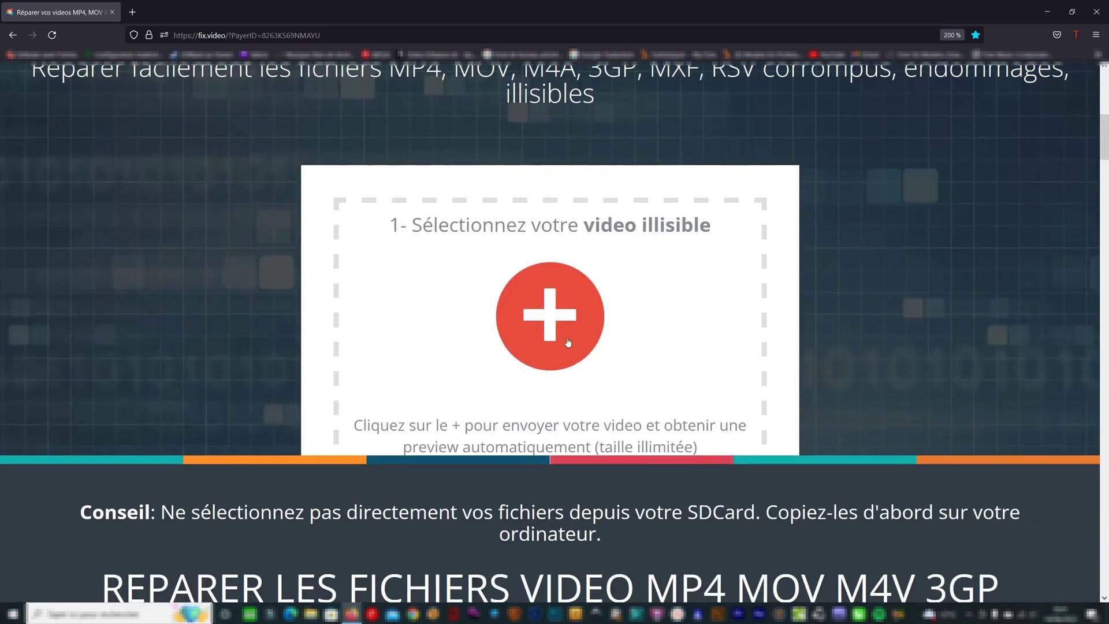
left_click(557, 330)
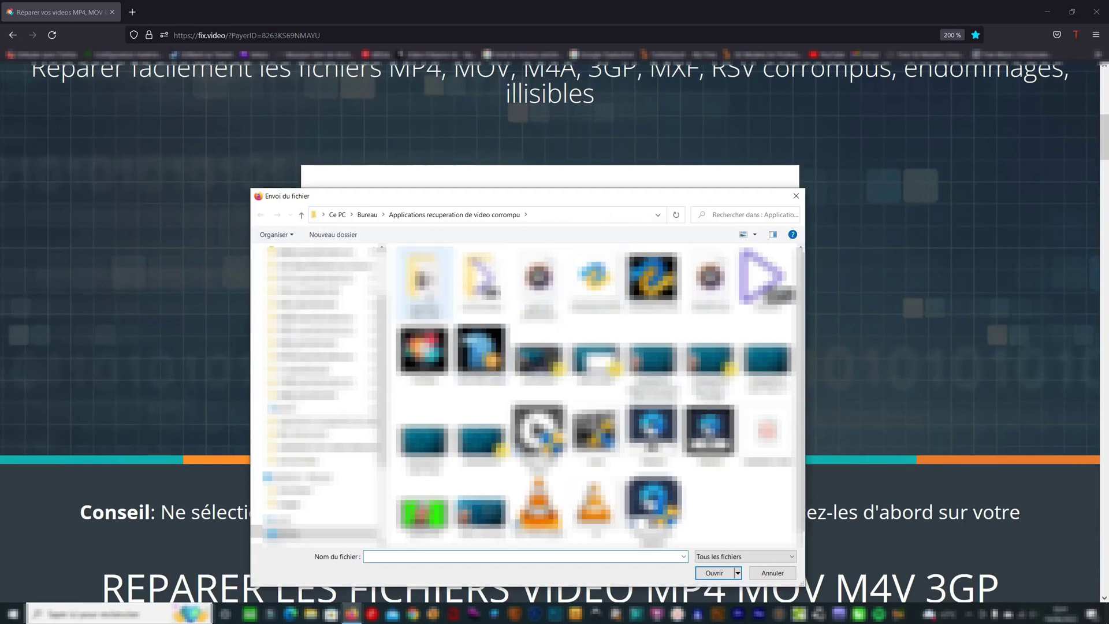
double_click(425, 280)
left_click(424, 277)
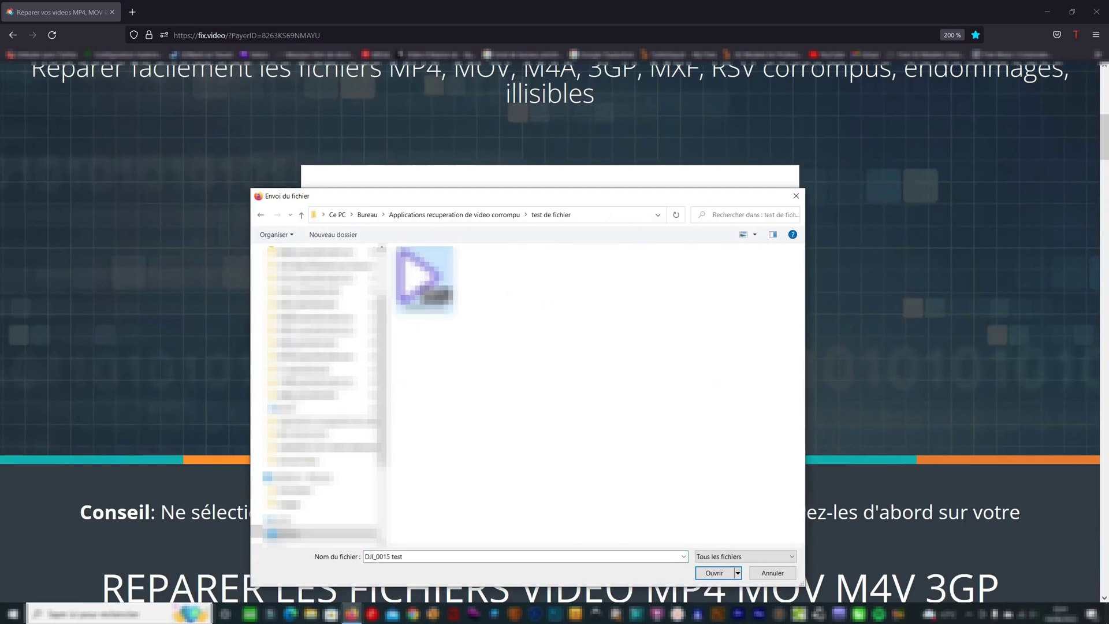
left_click(715, 572)
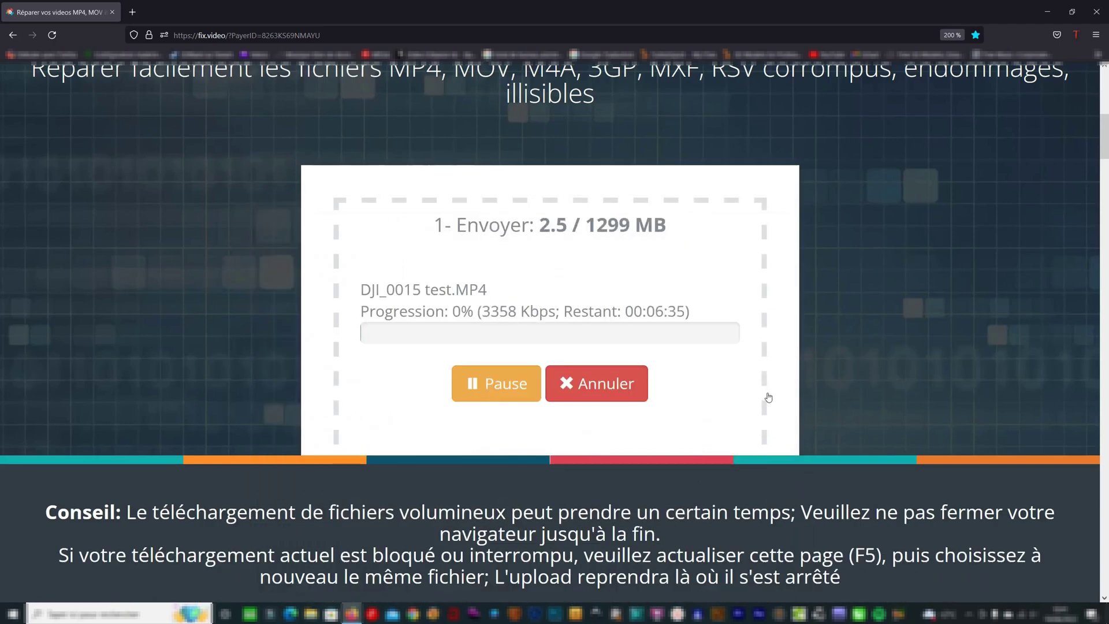
scroll(768, 428, "down", 2)
scroll(768, 417, "up", 4)
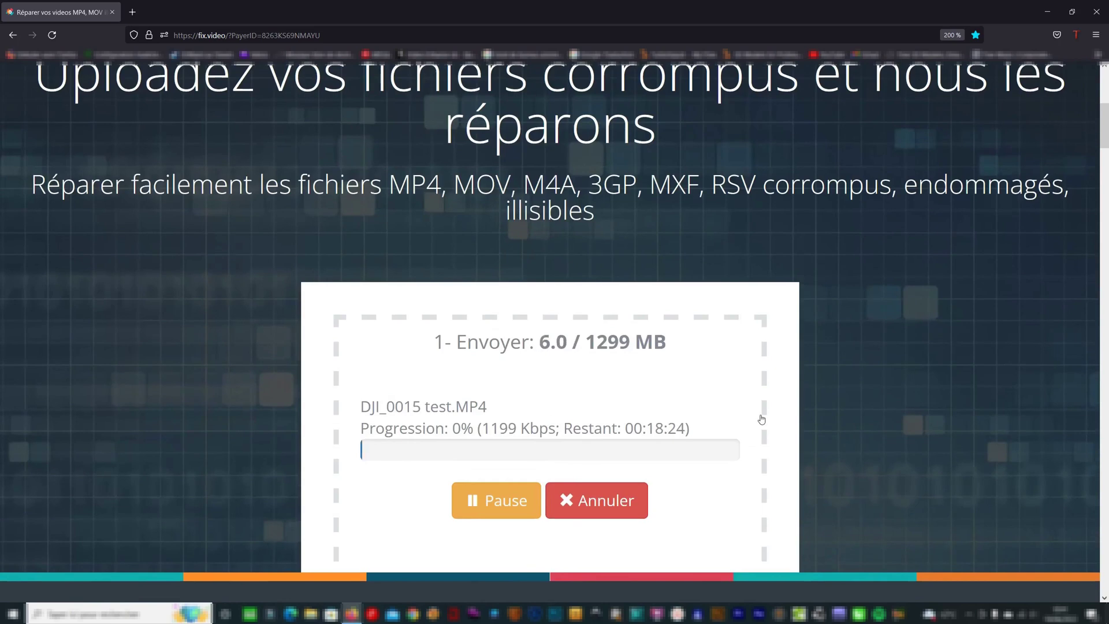
scroll(761, 419, "down", 2)
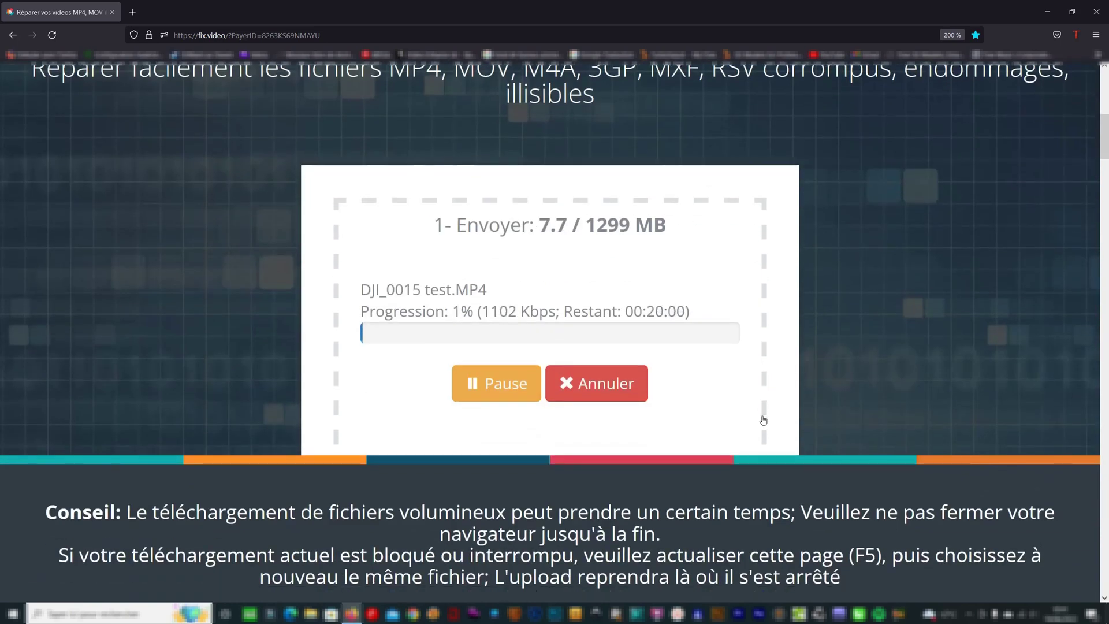